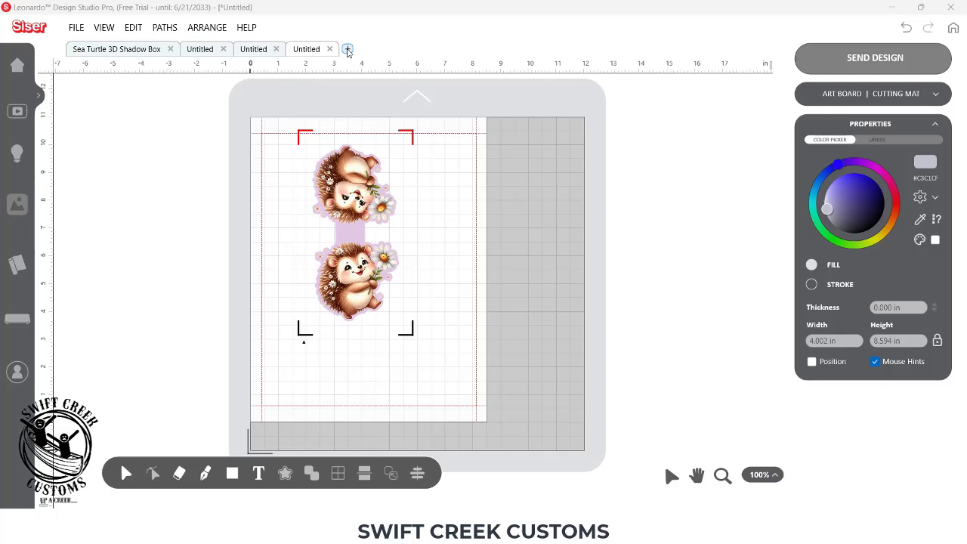
# Start a new blank design and import hedgehog image 12 from the Cute Animals folder
pyautogui.click(348, 49)
pyautogui.click(74, 29)
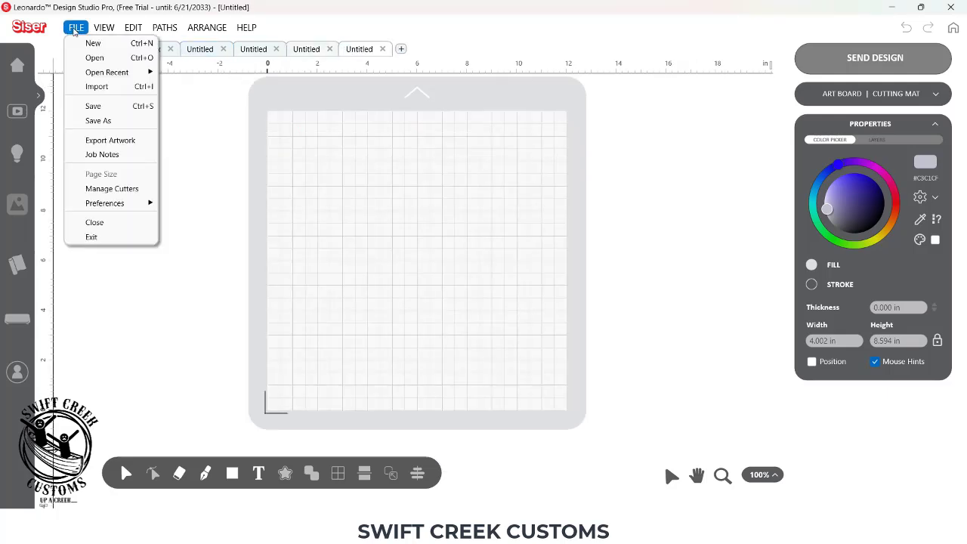
pyautogui.click(90, 56)
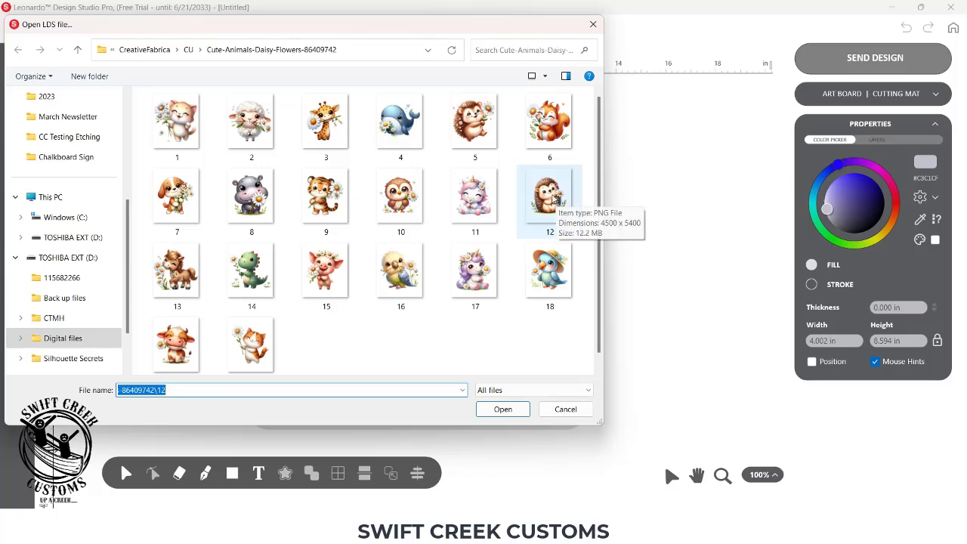
pyautogui.doubleClick(552, 199)
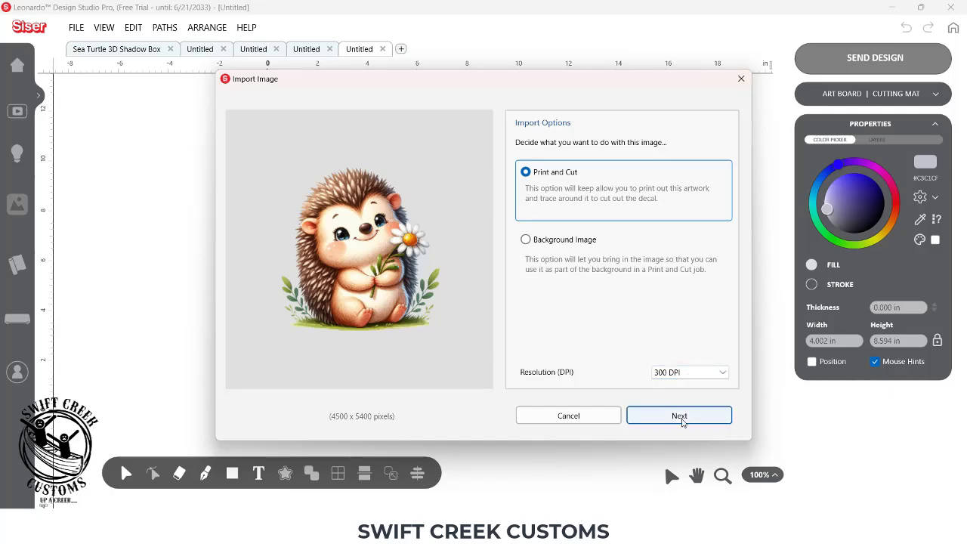
# Keep Print and Cut, accept background removal and traced contours, and finish with contour offset 0
pyautogui.click(681, 416)
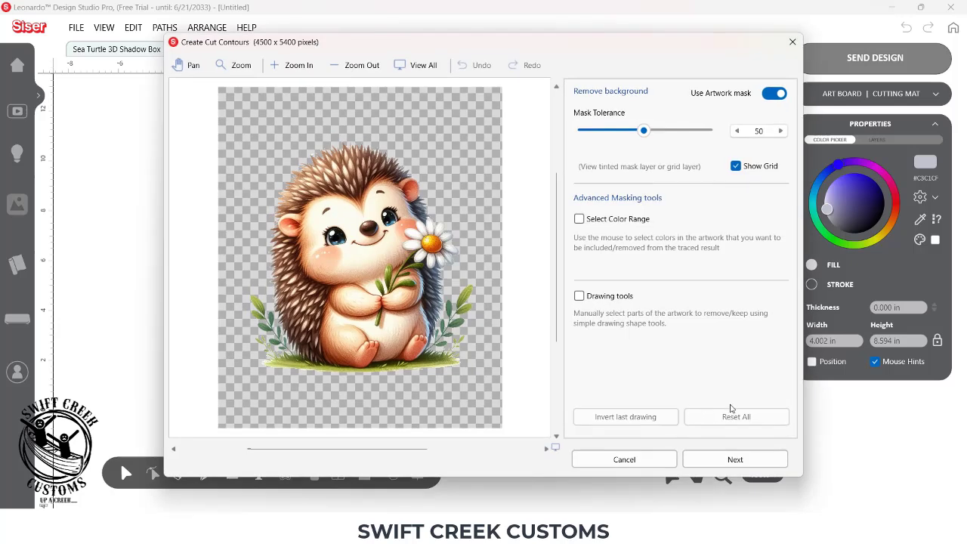
pyautogui.click(726, 463)
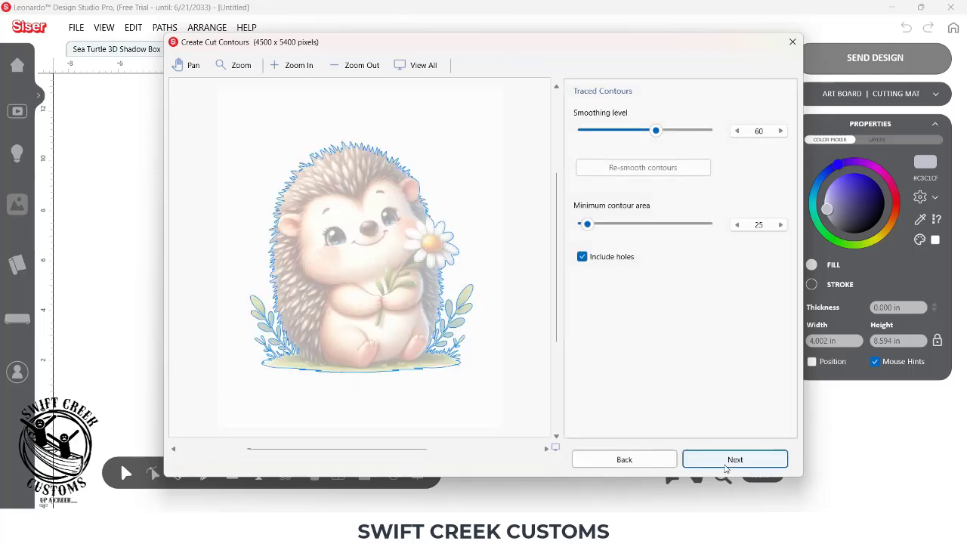
pyautogui.click(720, 464)
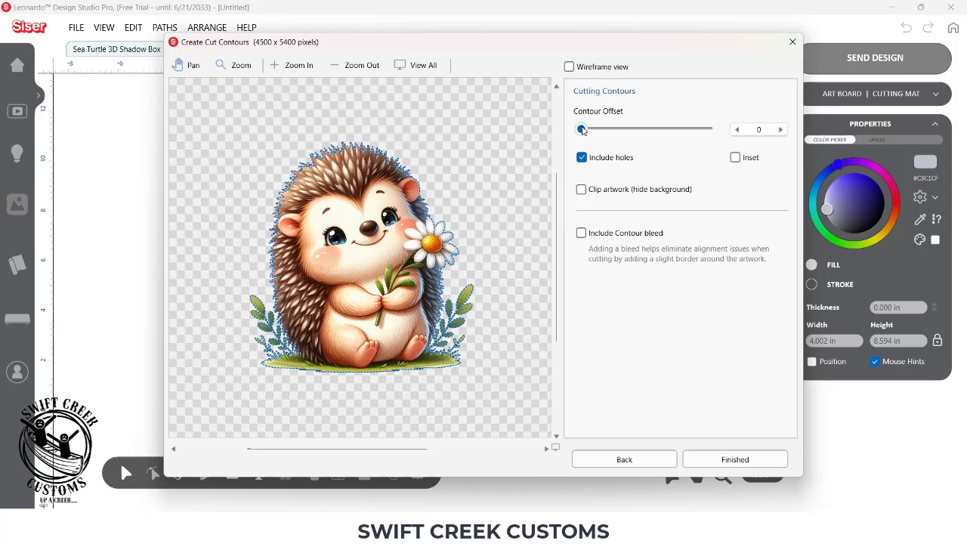
pyautogui.moveTo(583, 130); pyautogui.dragTo(668, 142)
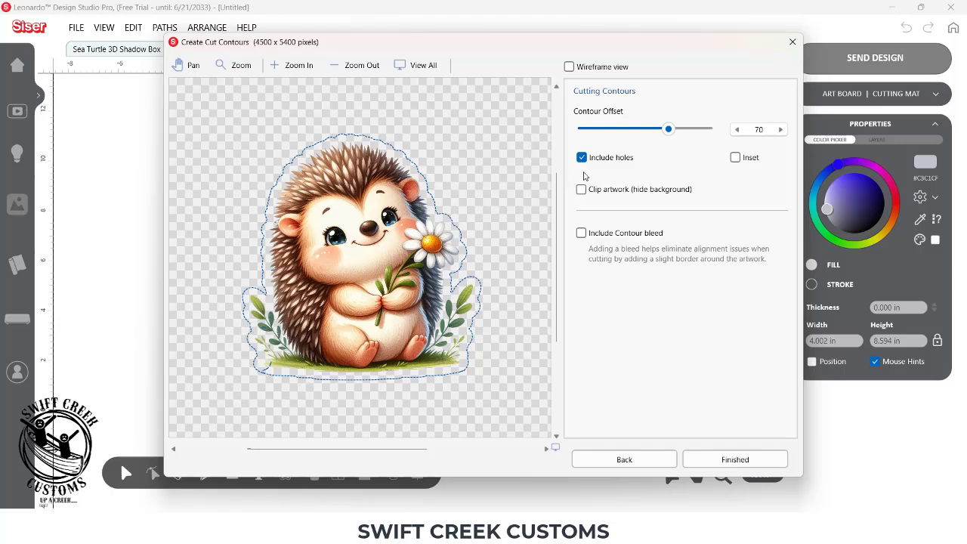
pyautogui.moveTo(668, 129); pyautogui.dragTo(579, 134)
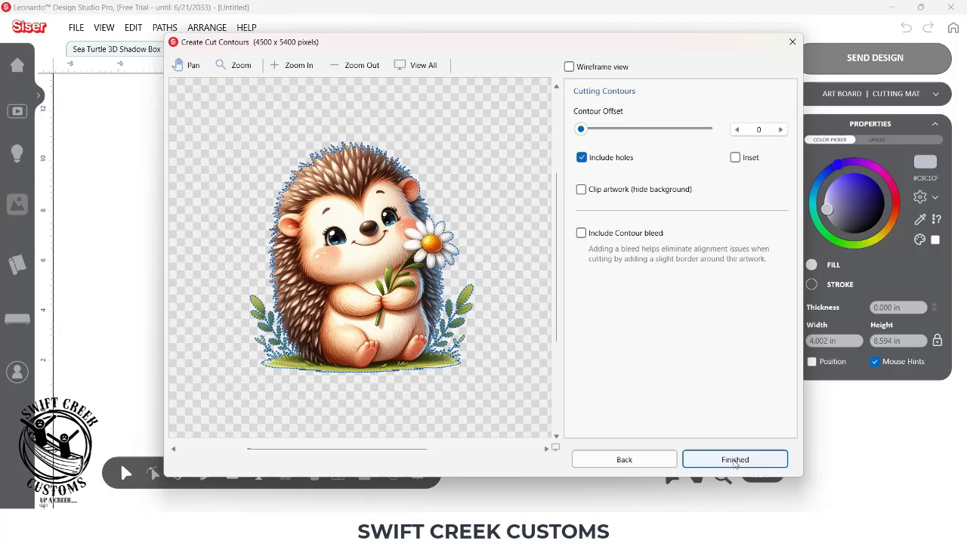
pyautogui.click(741, 458)
# Resize the hedgehog to about 4.2 × 4.4 in and enable Page Marks on the cutting mat
pyautogui.moveTo(576, 435); pyautogui.dragTo(380, 277)
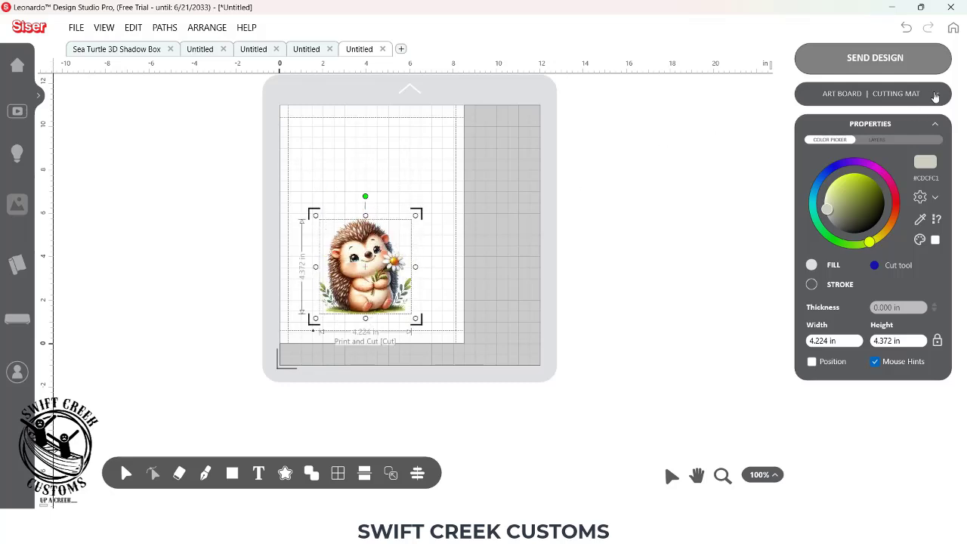
pyautogui.click(895, 94)
pyautogui.click(883, 124)
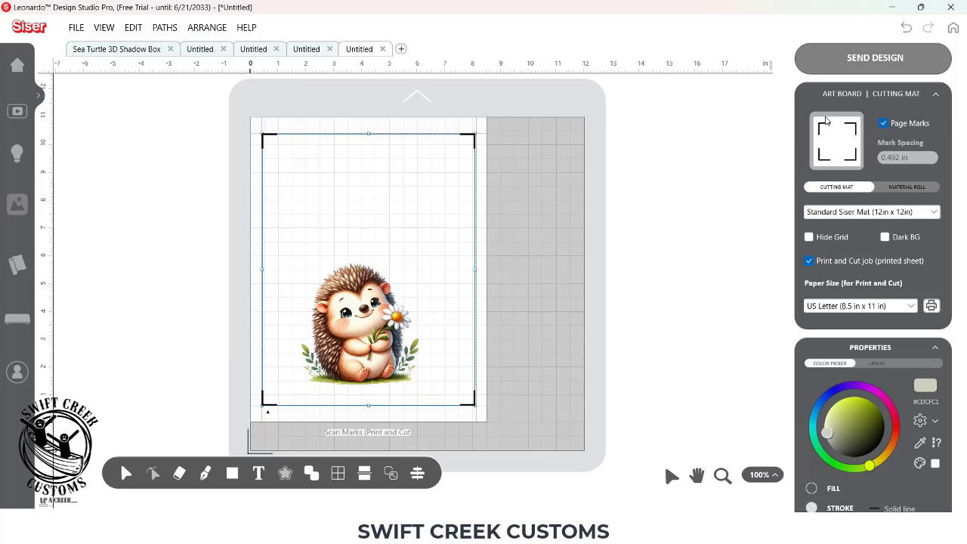
pyautogui.click(354, 312)
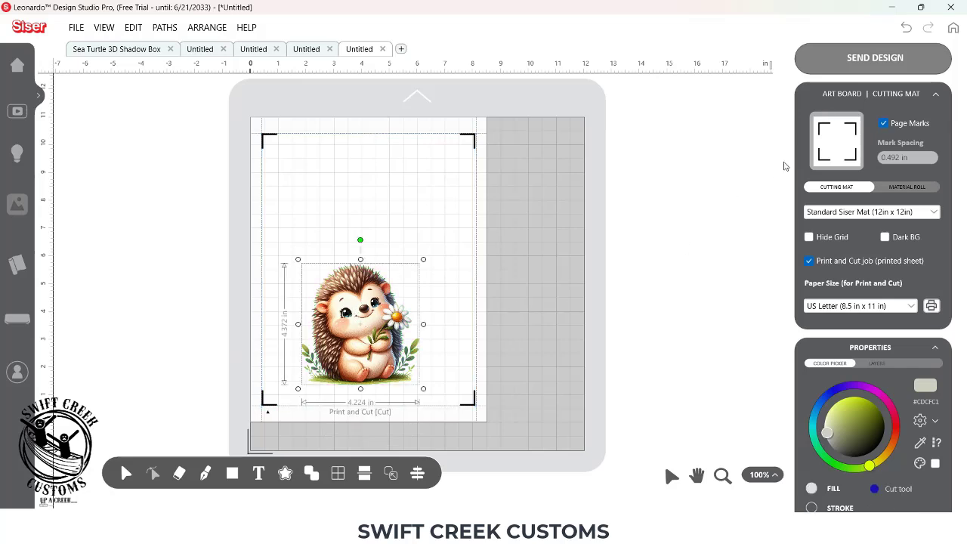
pyautogui.click(935, 94)
pyautogui.click(889, 141)
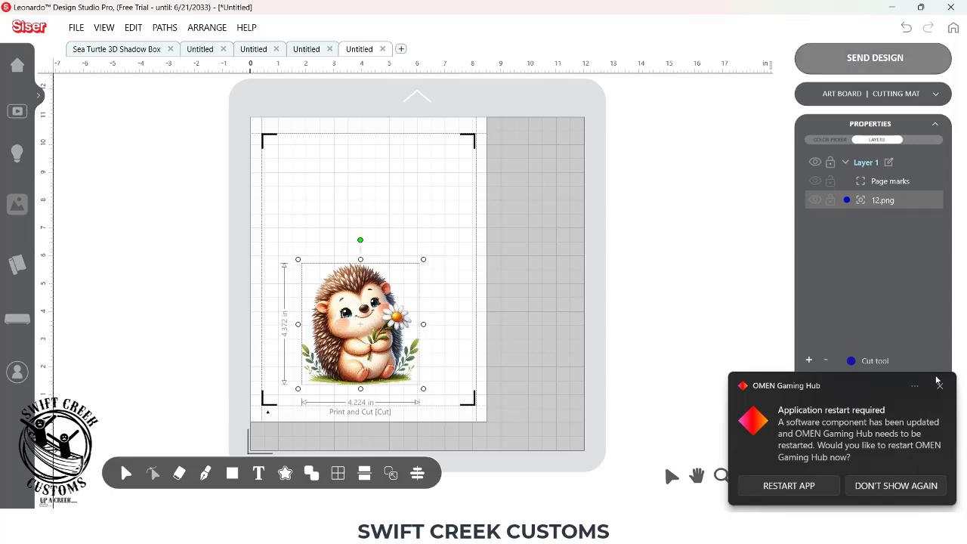
# Send all artwork to the print-and-cut preview, review the Print Artwork page, then go back and deselect
pyautogui.click(867, 60)
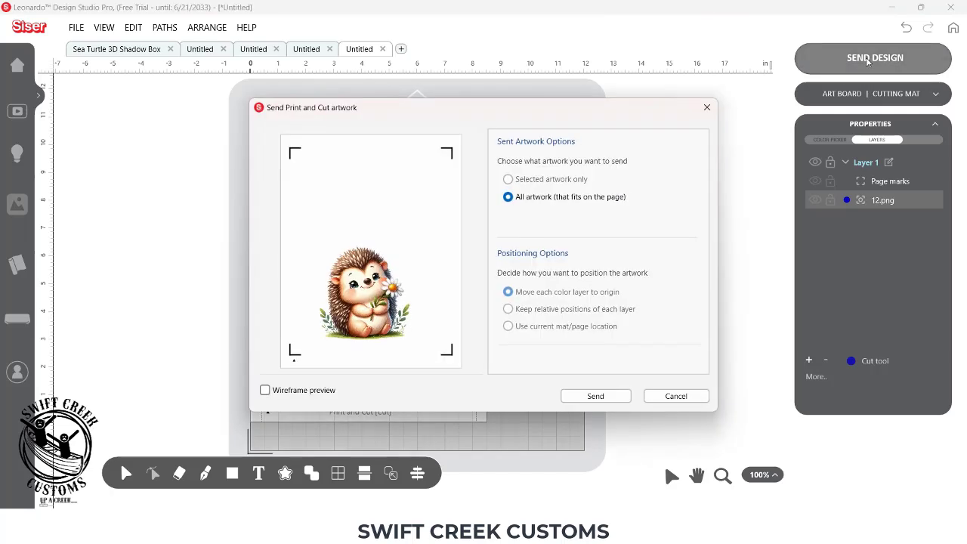
pyautogui.click(595, 398)
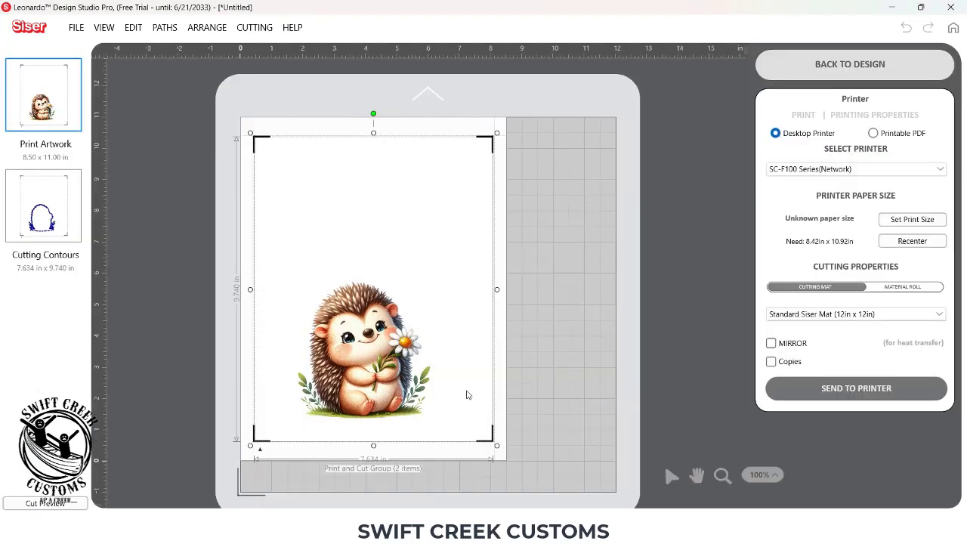
pyautogui.click(42, 101)
pyautogui.click(827, 65)
pyautogui.click(477, 267)
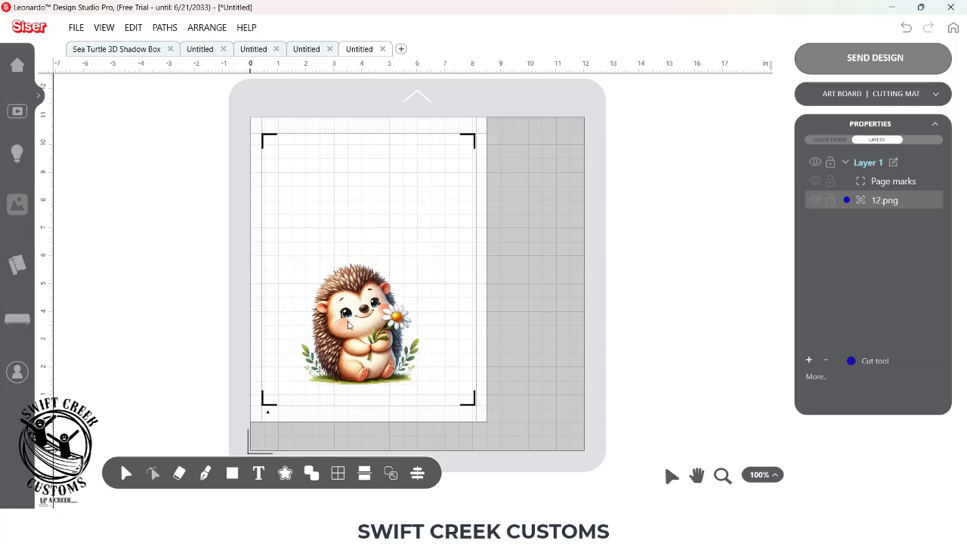
# Apply a Print and Cut Logo contour to the hedgehog with 0.138 in offset and Round corners
pyautogui.click(352, 339)
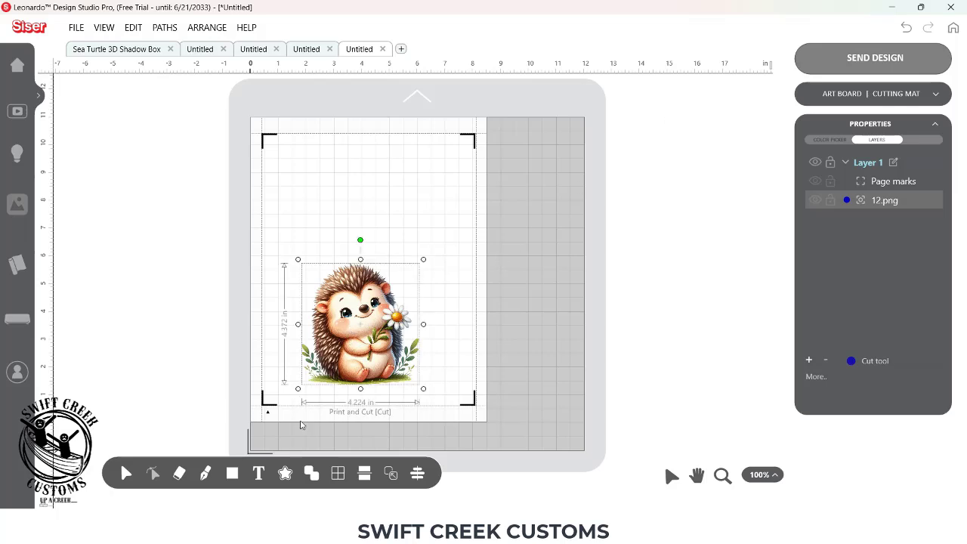
pyautogui.click(285, 474)
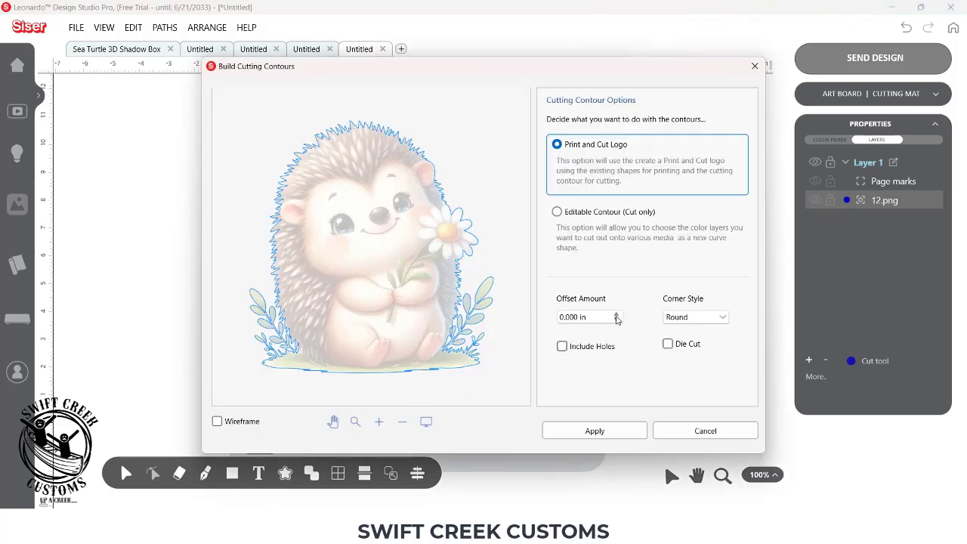
pyautogui.click(617, 315)
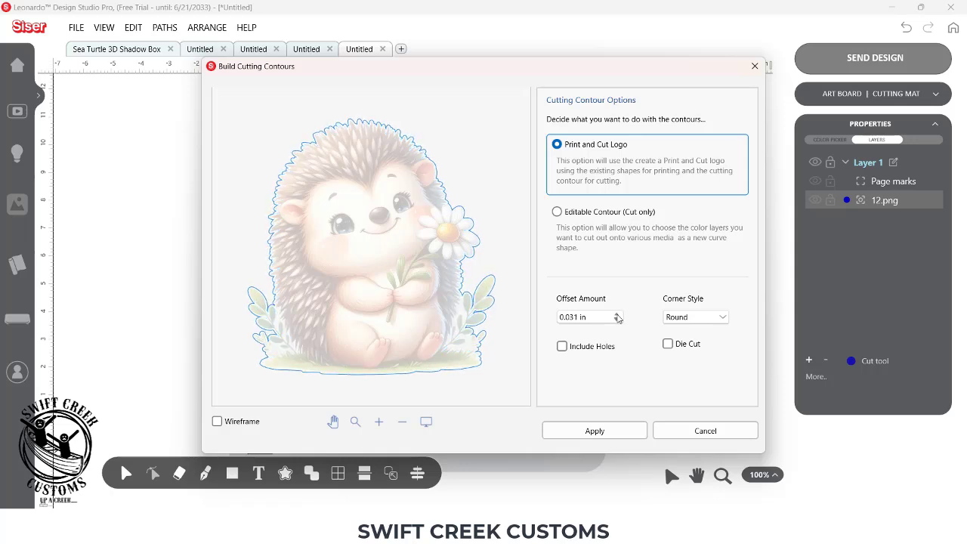
pyautogui.click(617, 315)
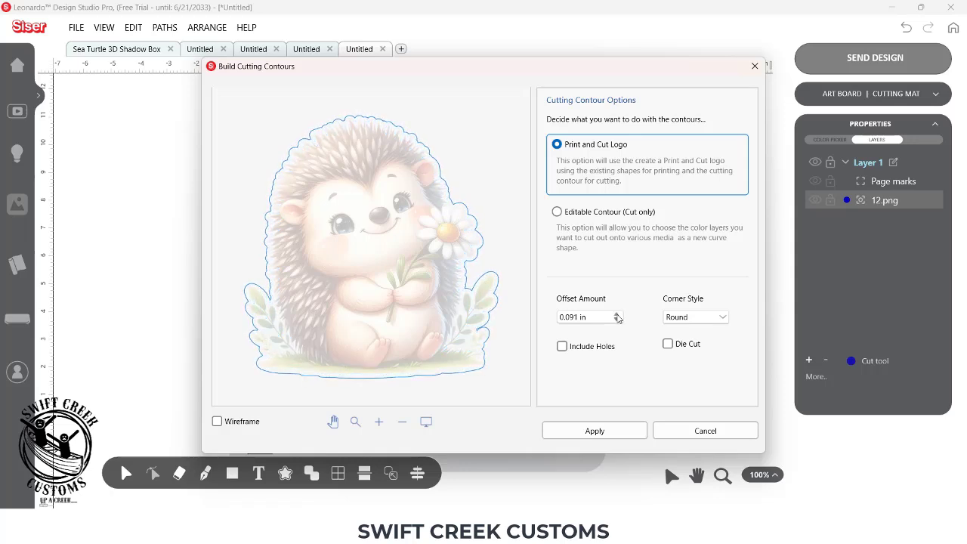
pyautogui.click(618, 314)
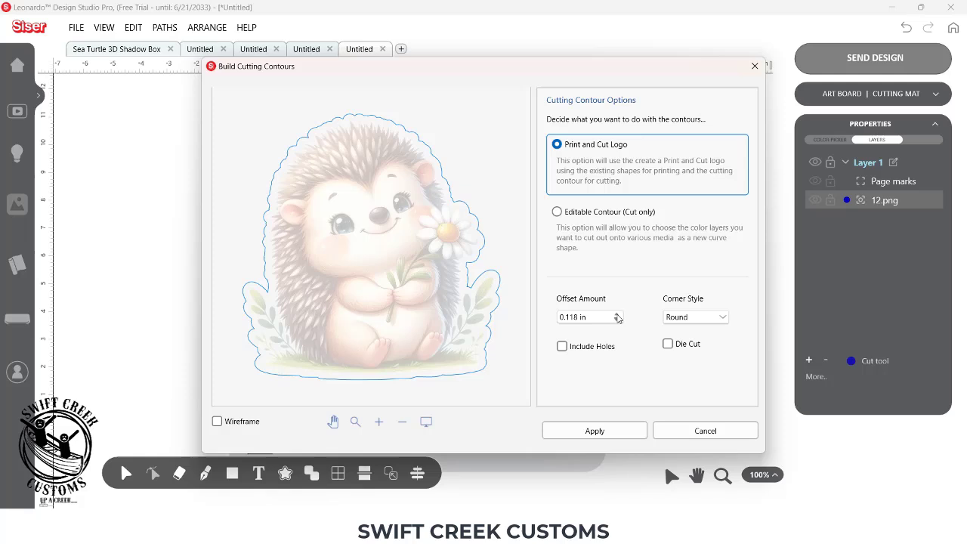
pyautogui.click(617, 314)
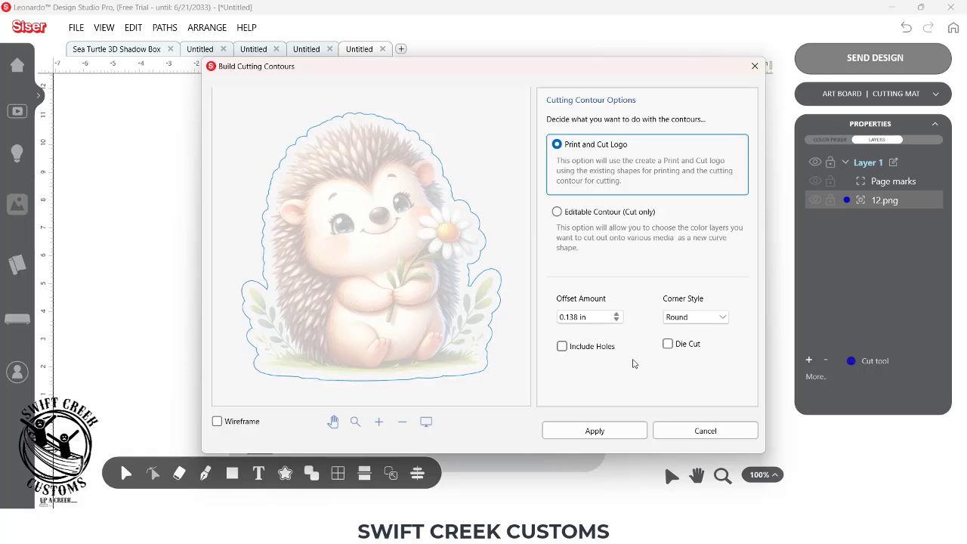
pyautogui.click(623, 433)
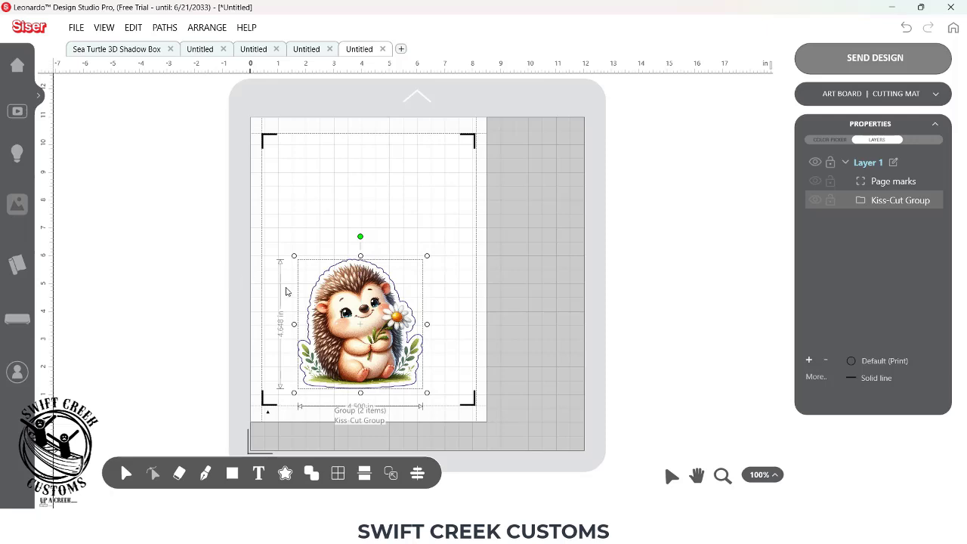
# Duplicate the hedgehog sticker, mirror the copy horizontally and vertically, and nudge it above the original
pyautogui.click(270, 289)
pyautogui.click(310, 302)
pyautogui.hotkey('ctrl', 'd')
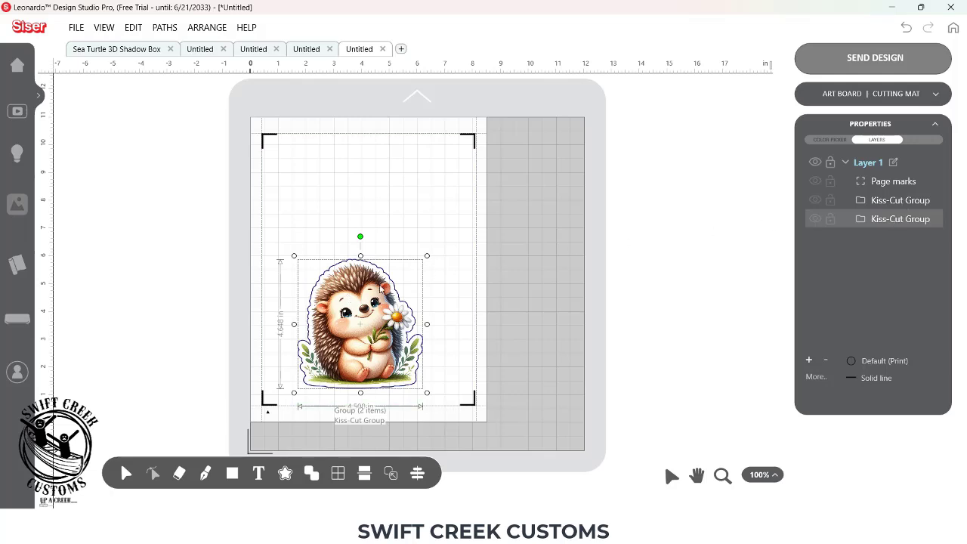
pyautogui.rightClick(368, 349)
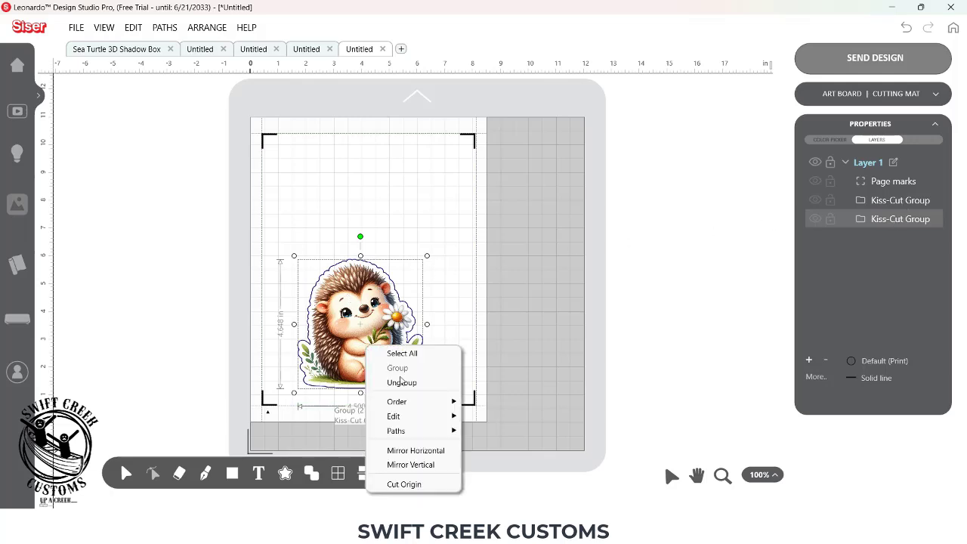
pyautogui.click(409, 454)
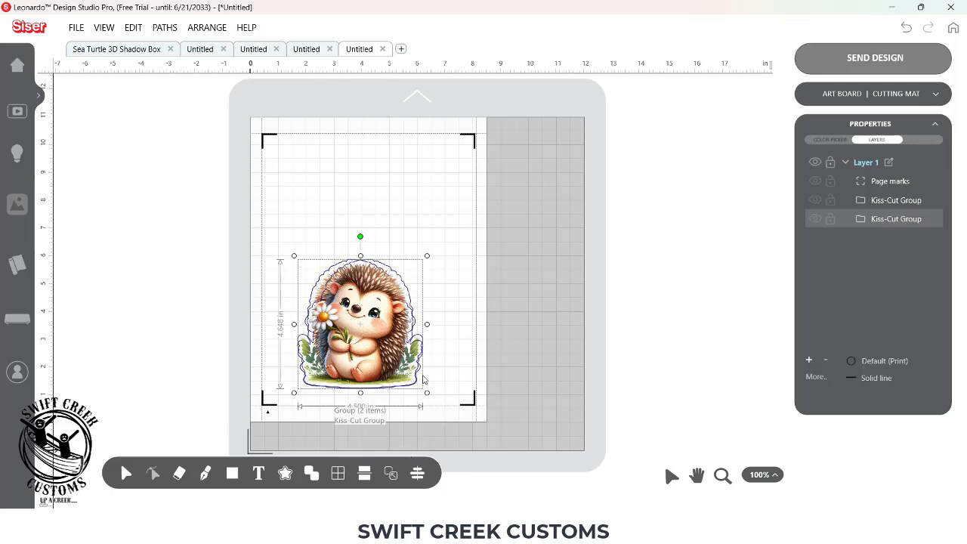
pyautogui.rightClick(328, 303)
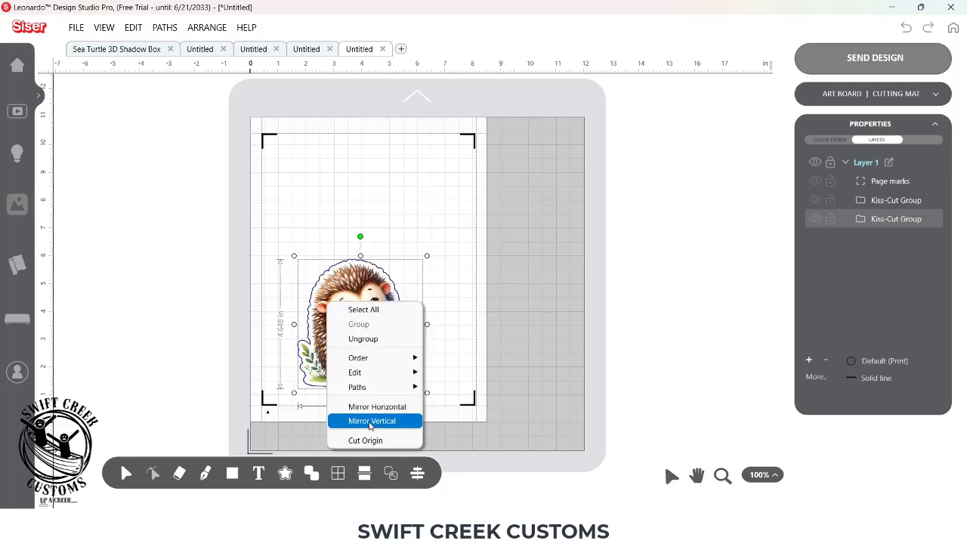
pyautogui.click(371, 421)
pyautogui.press('Up')
pyautogui.press('Up')
pyautogui.press('Up')
pyautogui.press('Up')
pyautogui.press('Up')
pyautogui.press('Up')
pyautogui.press('Up')
pyautogui.press('Up')
pyautogui.press('Up')
pyautogui.press('Up')
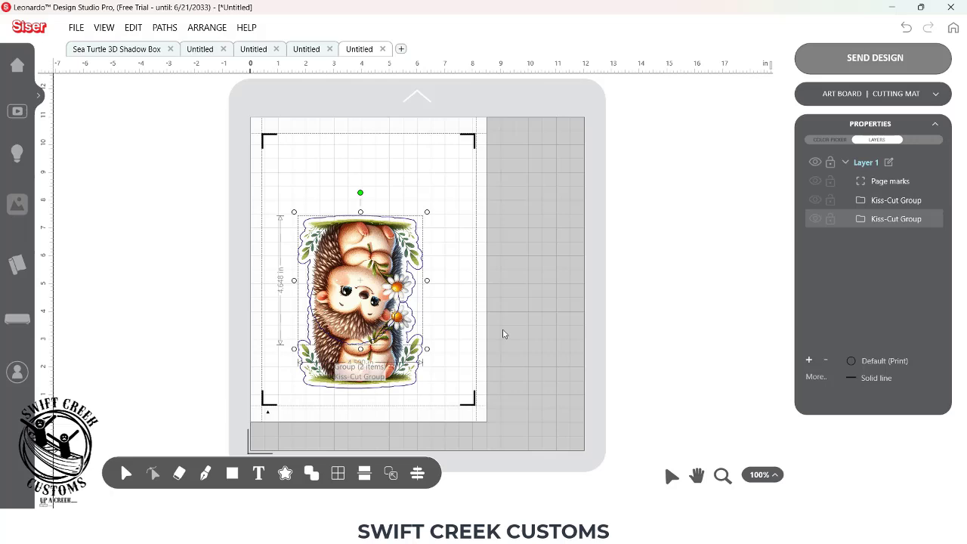
pyautogui.press('Up')
pyautogui.press('Up')
pyautogui.press('Up')
pyautogui.press('Up')
pyautogui.press('Up')
pyautogui.press('Up')
pyautogui.press('Up')
pyautogui.press('Up')
pyautogui.press('Up')
pyautogui.press('Up')
pyautogui.press('Up')
pyautogui.press('Up')
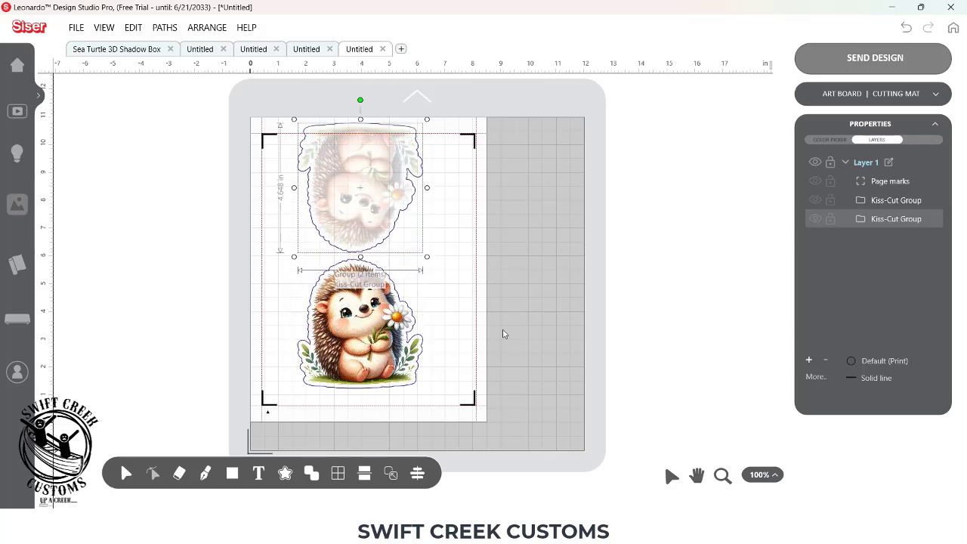
# Shift and slightly shrink both stickers, then draw a small connector rectangle between them
pyautogui.moveTo(235, 193); pyautogui.dragTo(423, 390)
pyautogui.moveTo(373, 325); pyautogui.dragTo(381, 350)
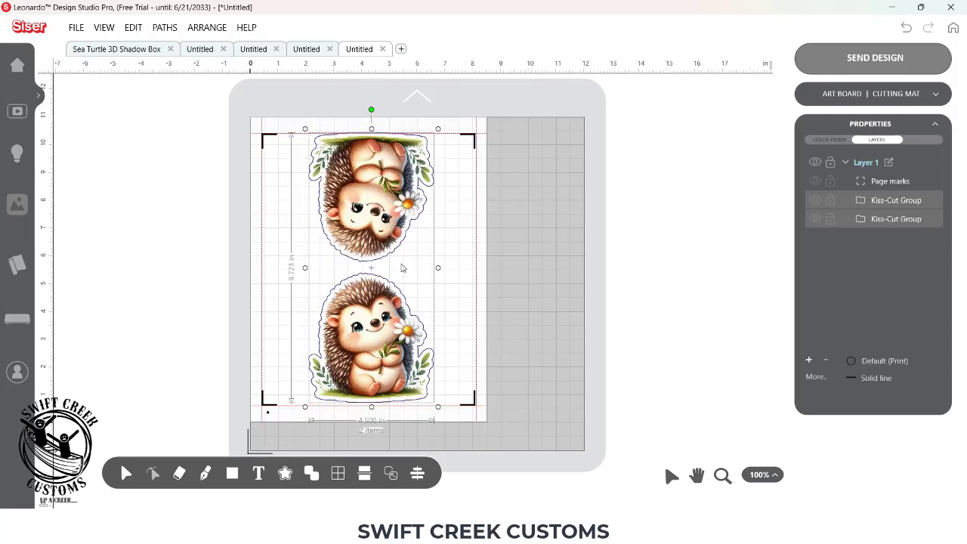
pyautogui.moveTo(305, 407); pyautogui.dragTo(309, 393)
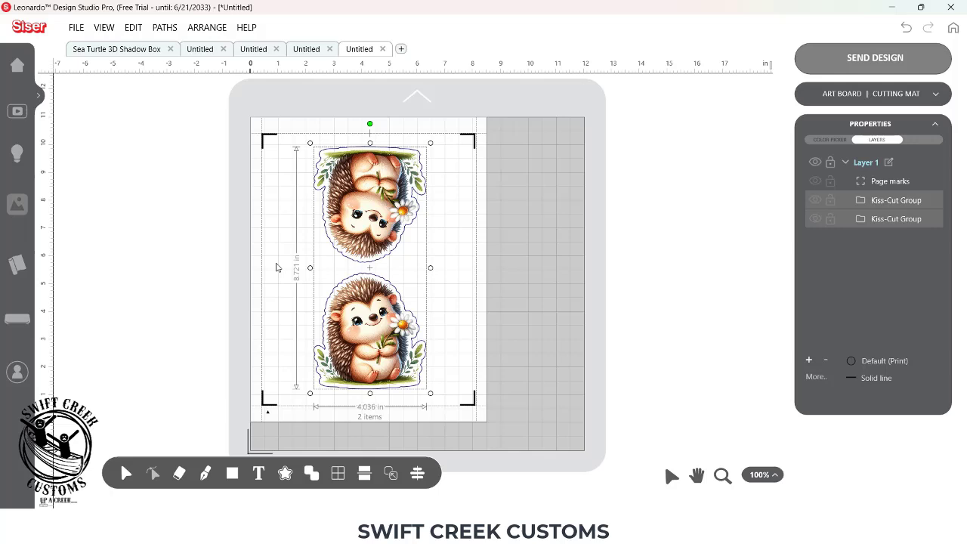
pyautogui.click(264, 345)
pyautogui.click(225, 477)
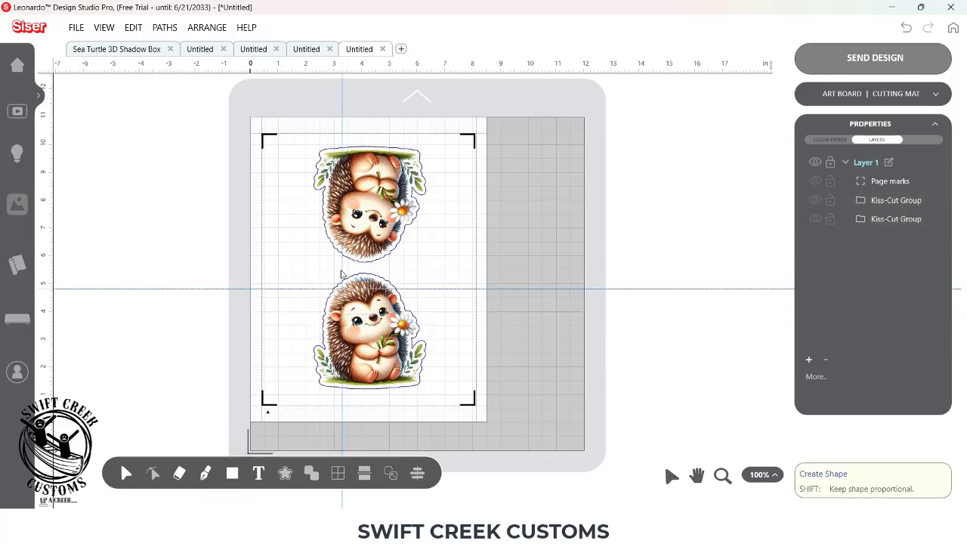
pyautogui.moveTo(345, 256); pyautogui.dragTo(390, 280)
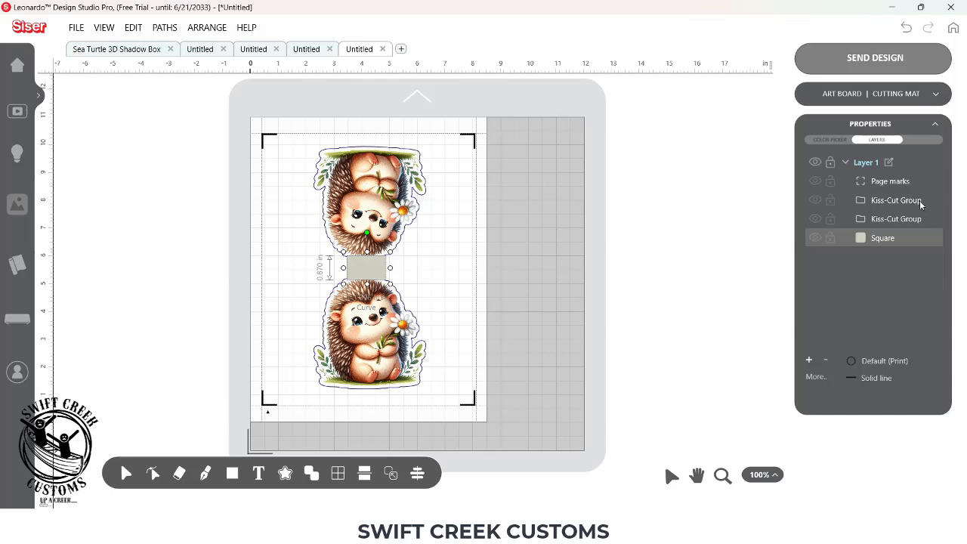
# Ungroup the first Kiss-Cut Group and toggle its 12.png and Cut Contour visibility to check them
pyautogui.rightClick(877, 201)
pyautogui.click(858, 203)
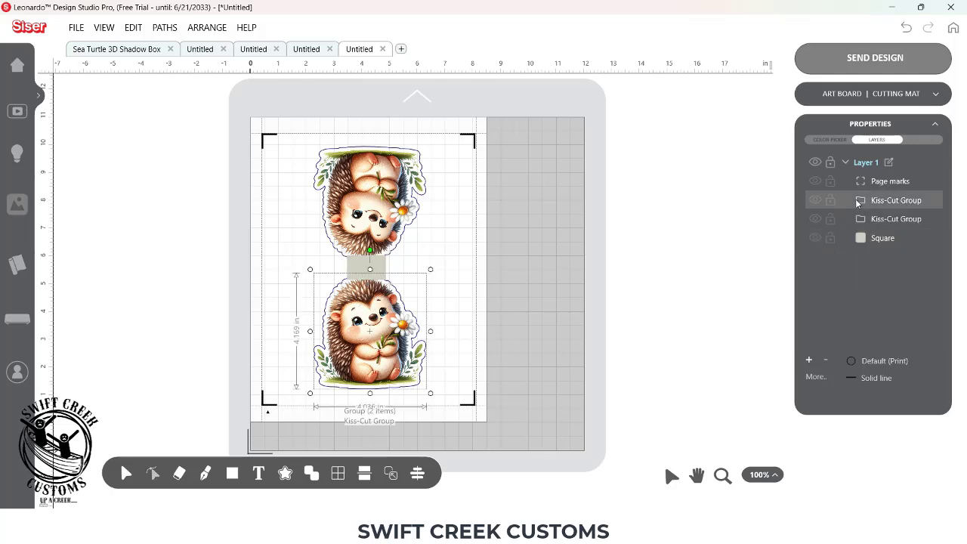
pyautogui.rightClick(913, 206)
pyautogui.click(899, 237)
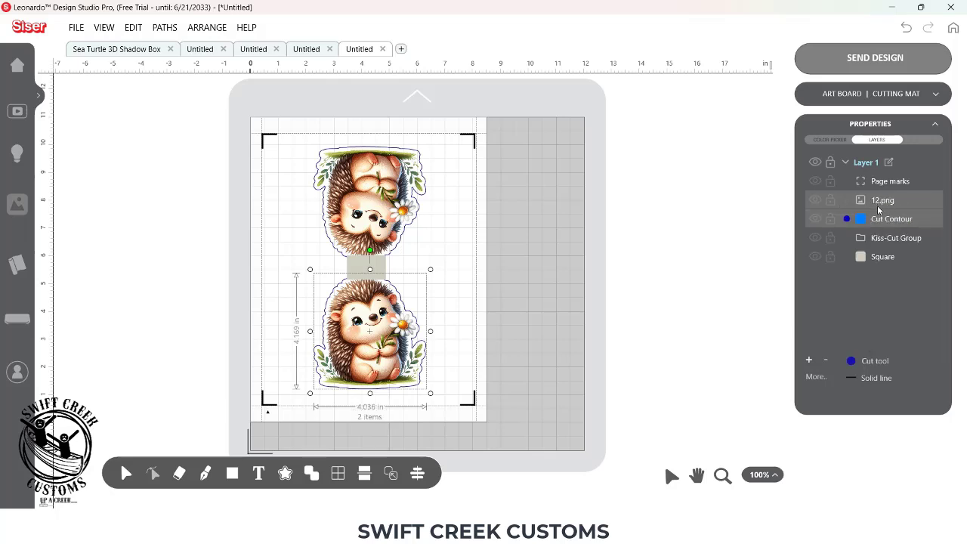
pyautogui.click(816, 200)
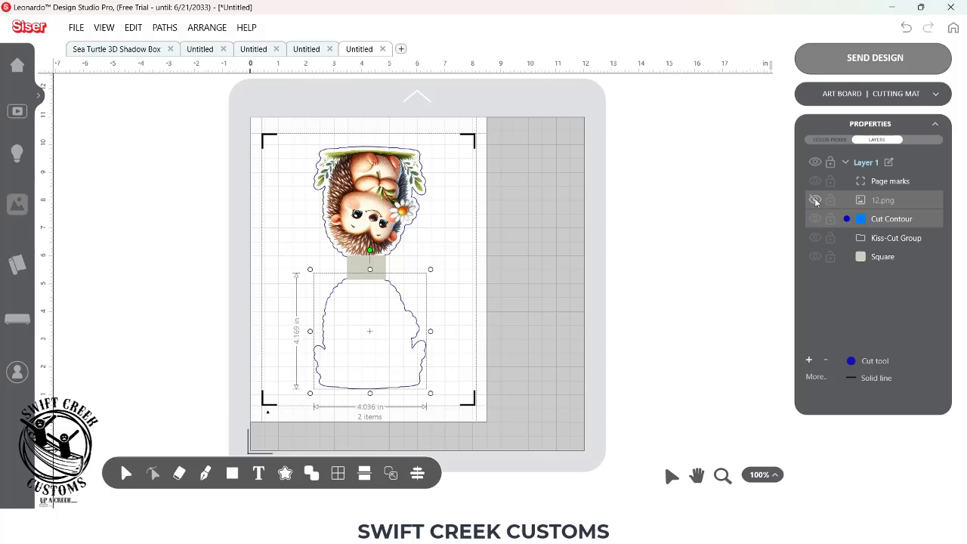
pyautogui.click(815, 200)
pyautogui.click(815, 219)
pyautogui.click(816, 221)
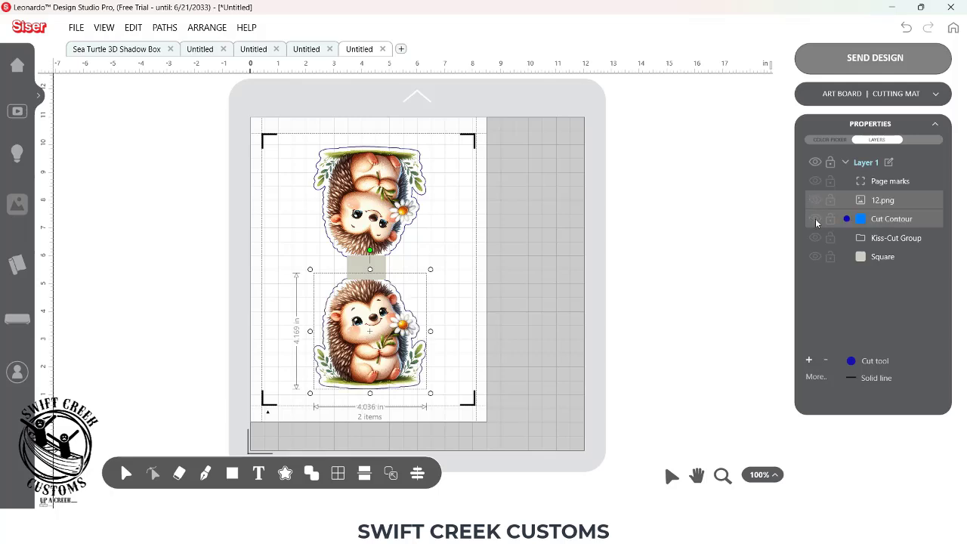
# Ungroup the remaining hedgehog Kiss-Cut Group into its image and cut contour
pyautogui.rightClick(892, 238)
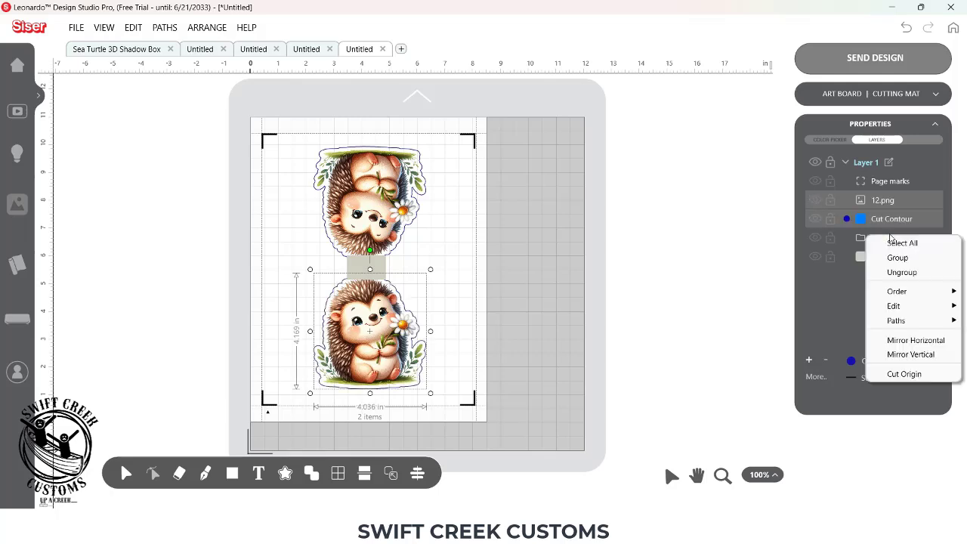
pyautogui.click(910, 239)
pyautogui.rightClick(914, 240)
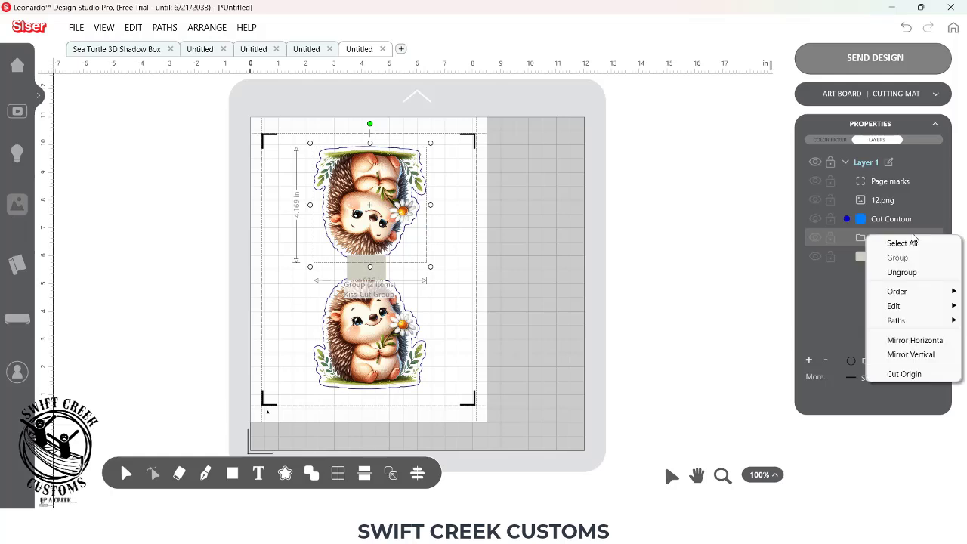
pyautogui.click(901, 272)
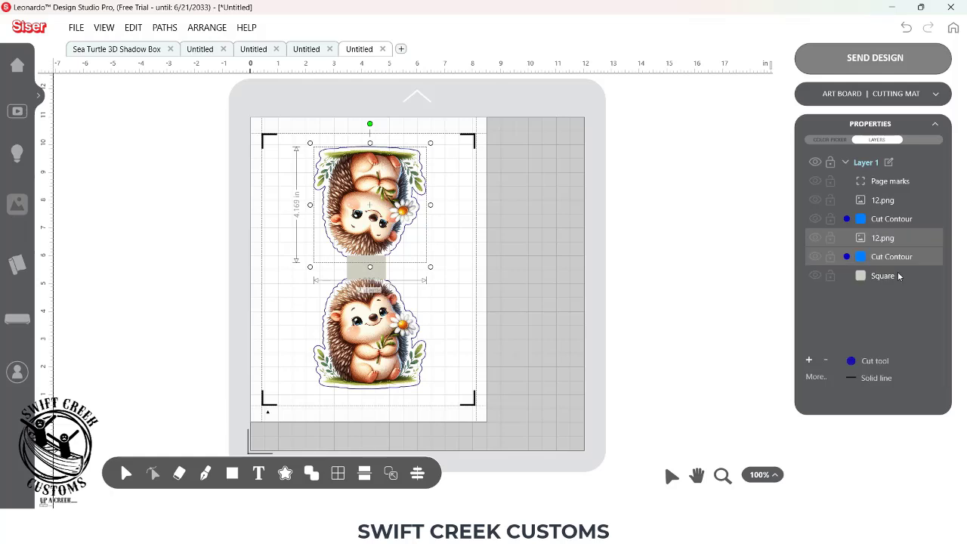
# Select both hedgehog cut contours plus the connector square and weld them into one Shape
pyautogui.click(881, 222)
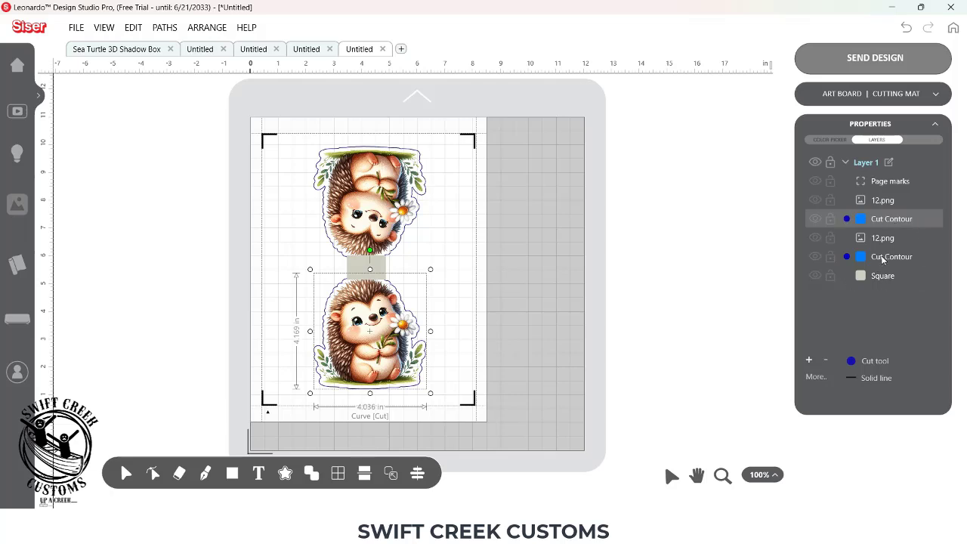
pyautogui.keyDown('shift'); pyautogui.click(883, 257); pyautogui.keyUp('shift')
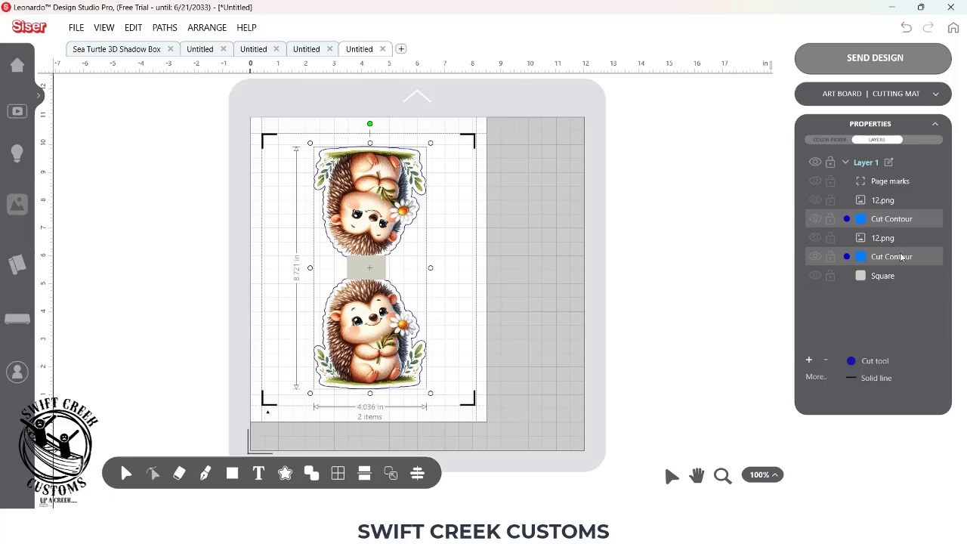
pyautogui.keyDown('shift'); pyautogui.click(881, 277); pyautogui.keyUp('shift')
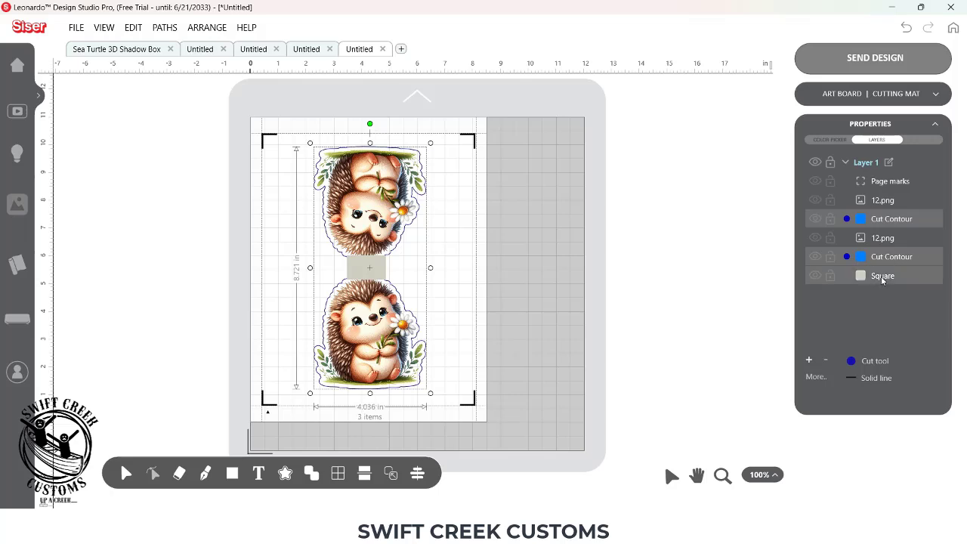
pyautogui.rightClick(881, 276)
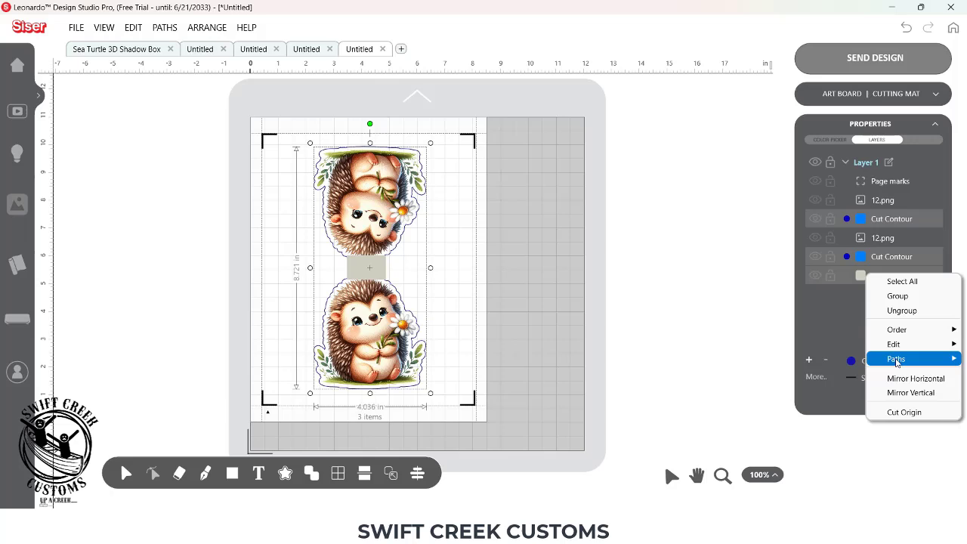
pyautogui.moveTo(898, 360)
pyautogui.click(823, 361)
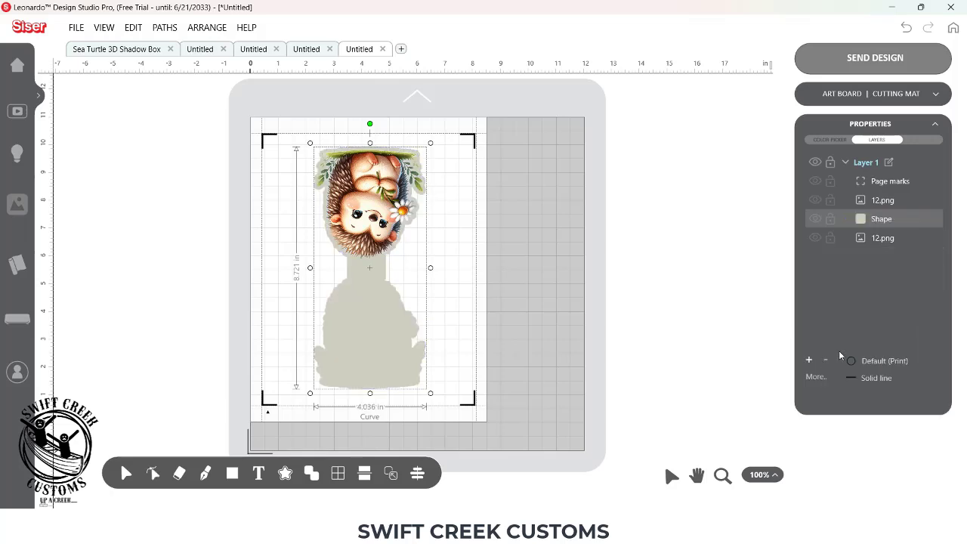
# Send the welded Shape to the back, behind both hedgehog images
pyautogui.rightClick(383, 275)
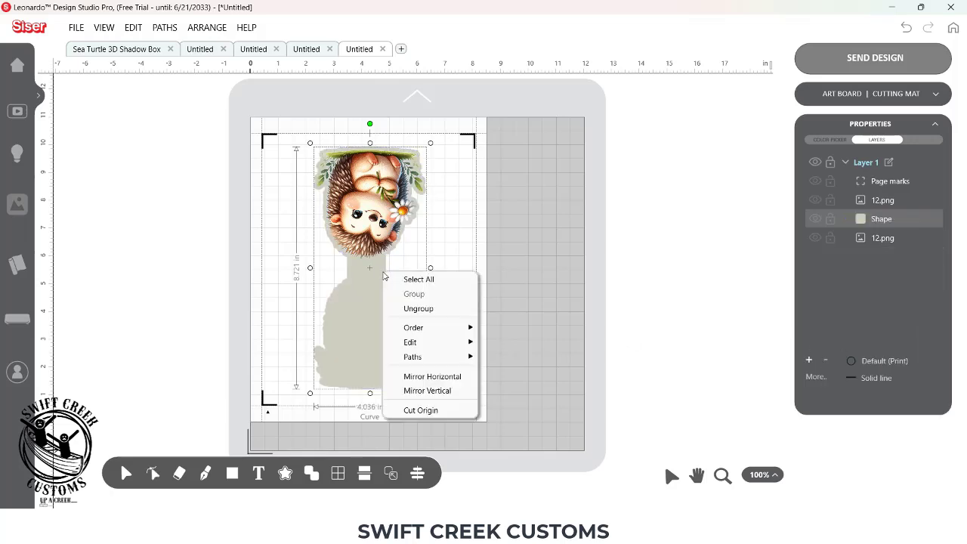
pyautogui.moveTo(416, 328)
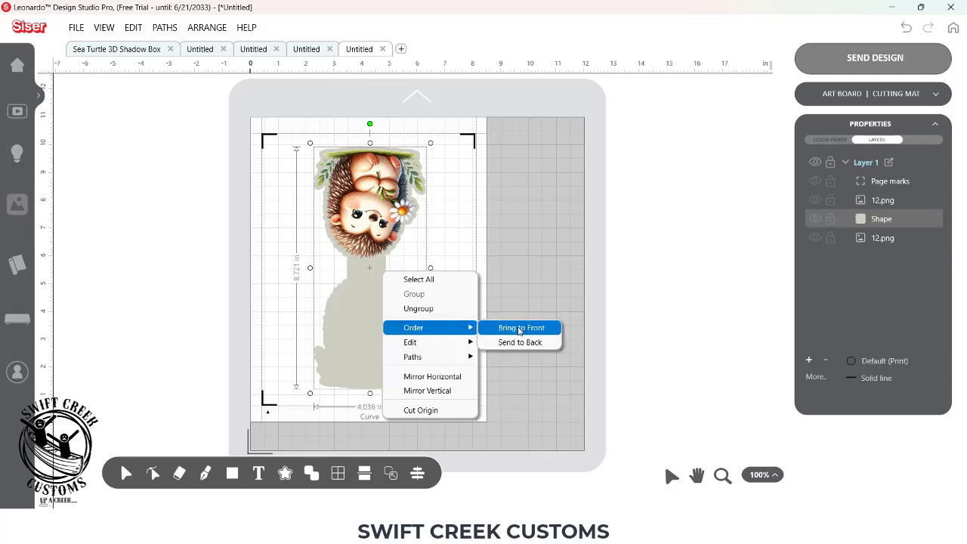
pyautogui.click(529, 344)
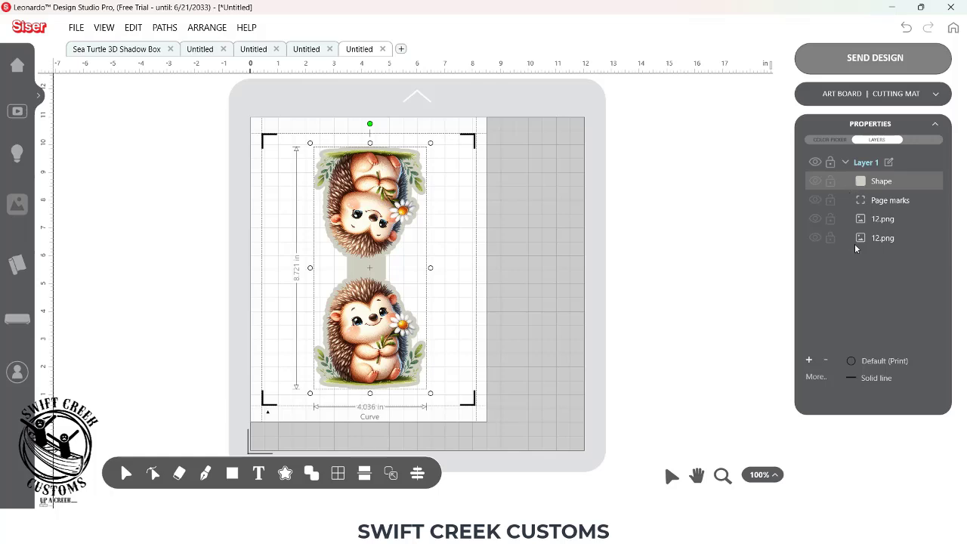
# Set the welded Shape's line type to Cut tool, then deselect to view the result
pyautogui.click(875, 364)
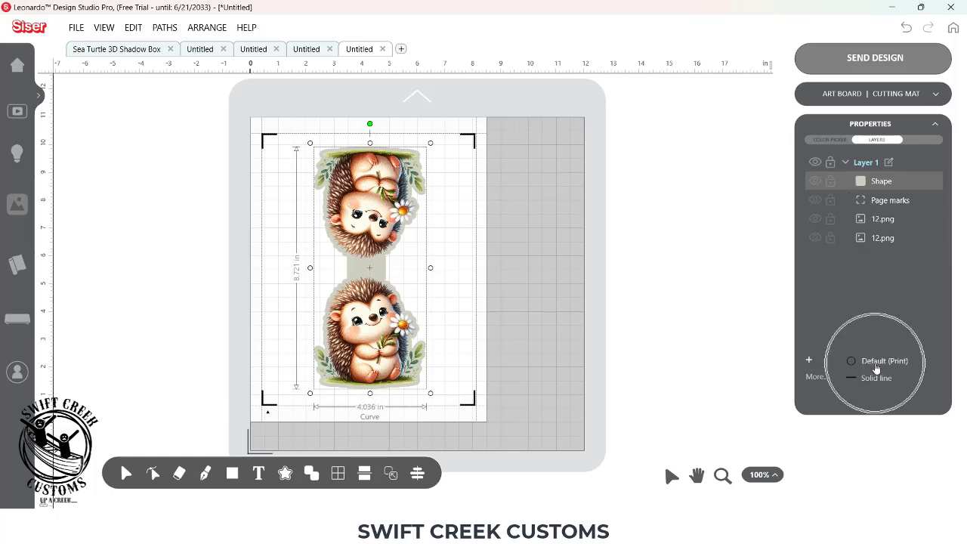
pyautogui.click(854, 182)
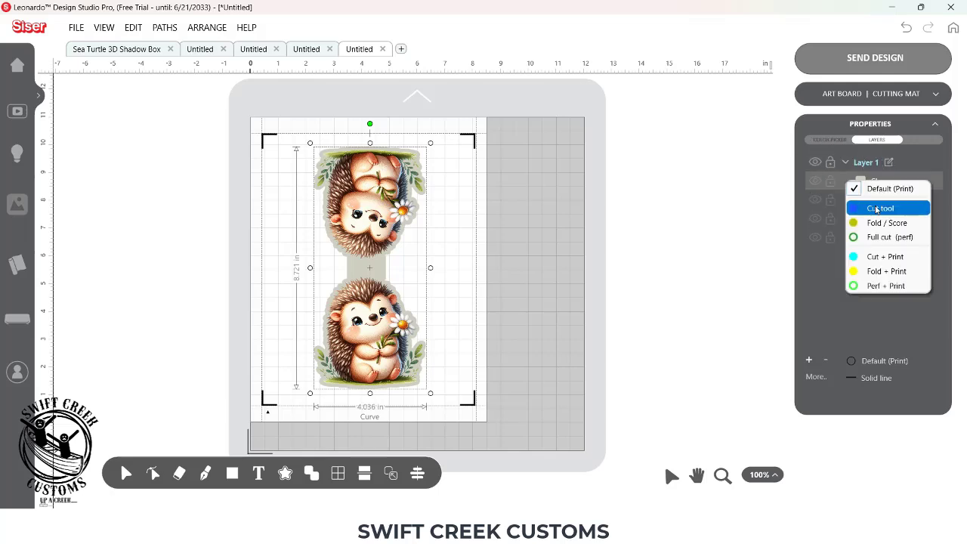
pyautogui.click(877, 208)
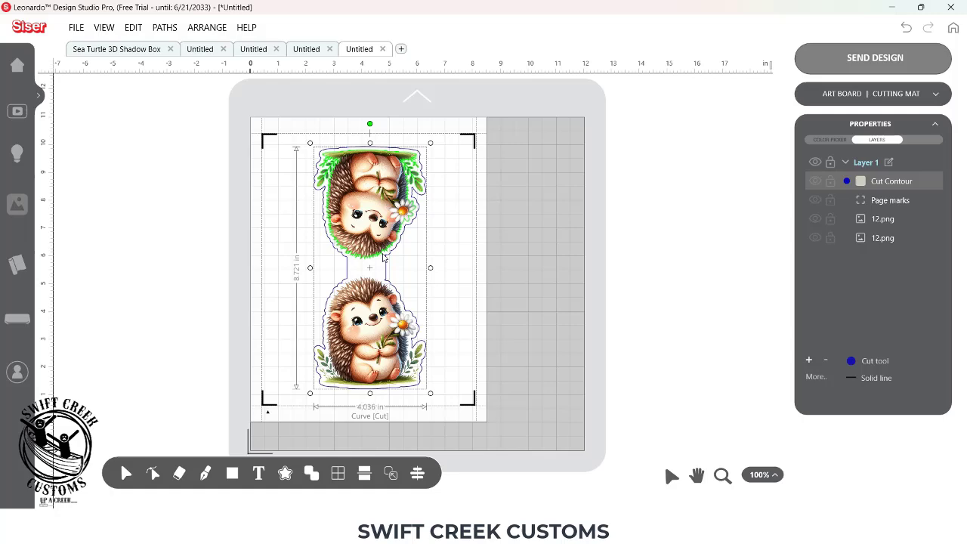
pyautogui.click(463, 218)
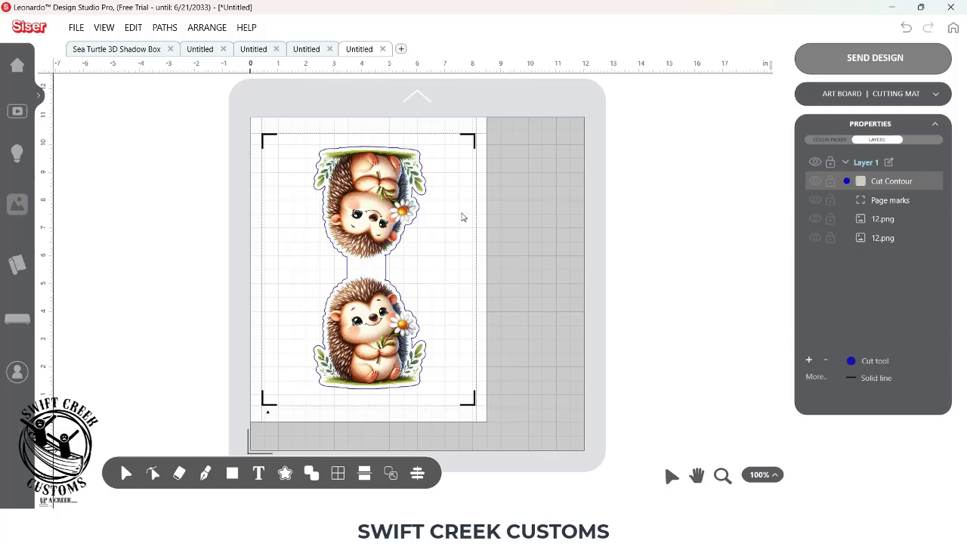
pyautogui.click(875, 65)
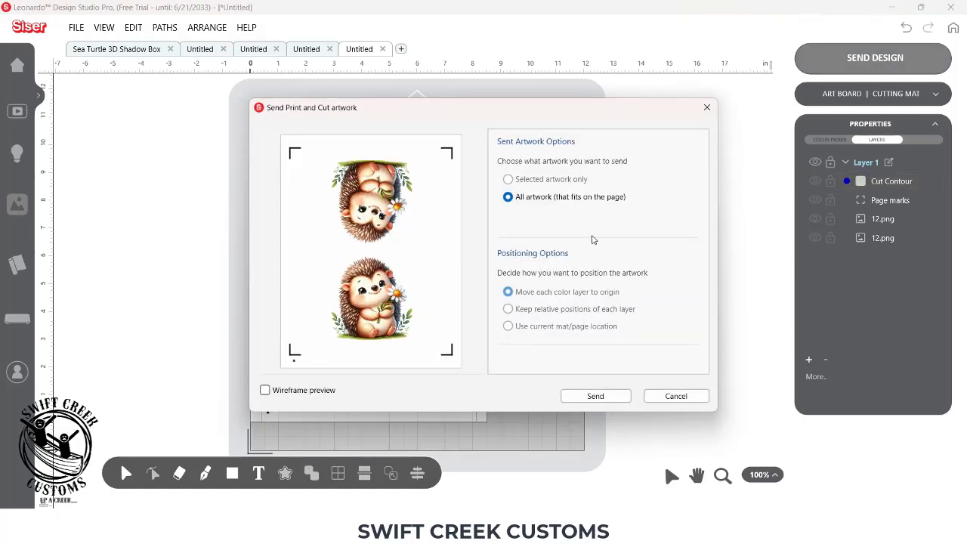
pyautogui.click(601, 401)
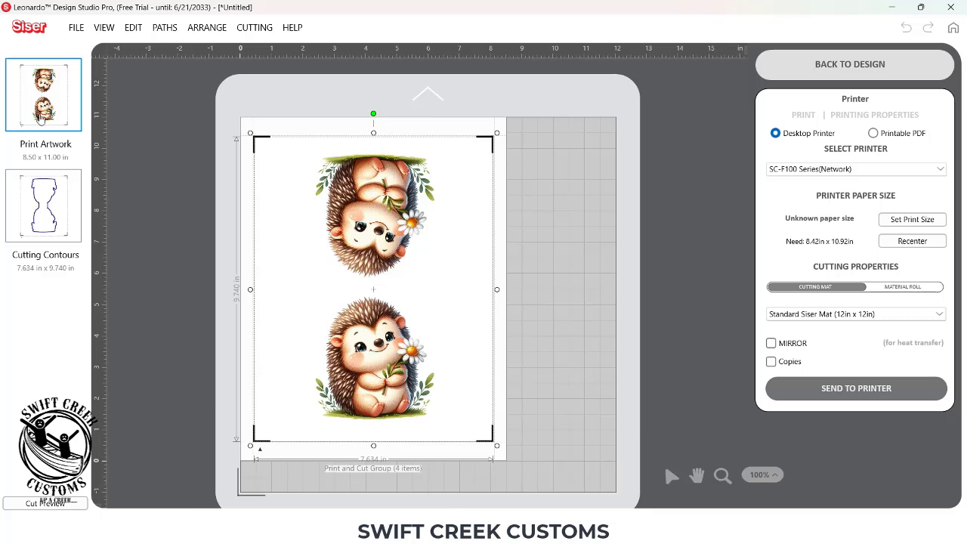
pyautogui.click(44, 214)
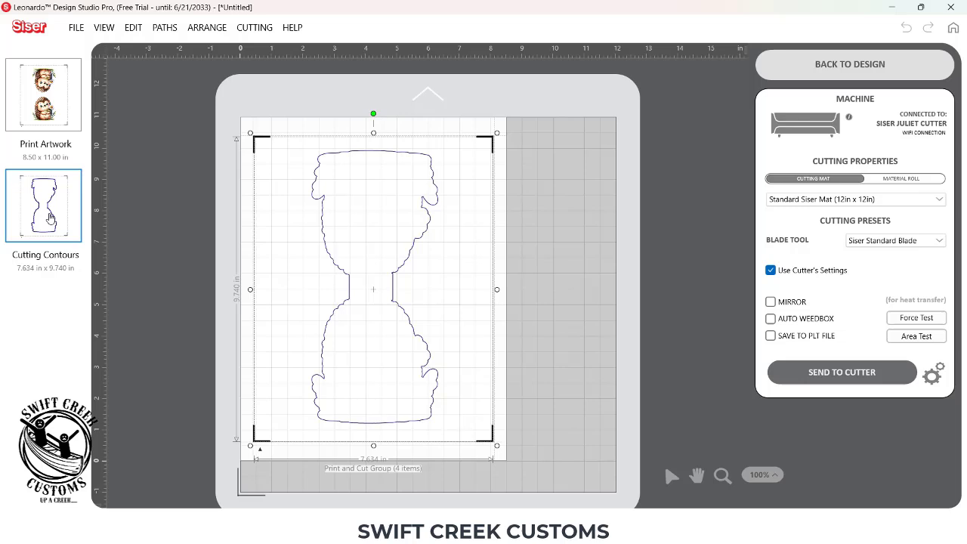
pyautogui.click(801, 64)
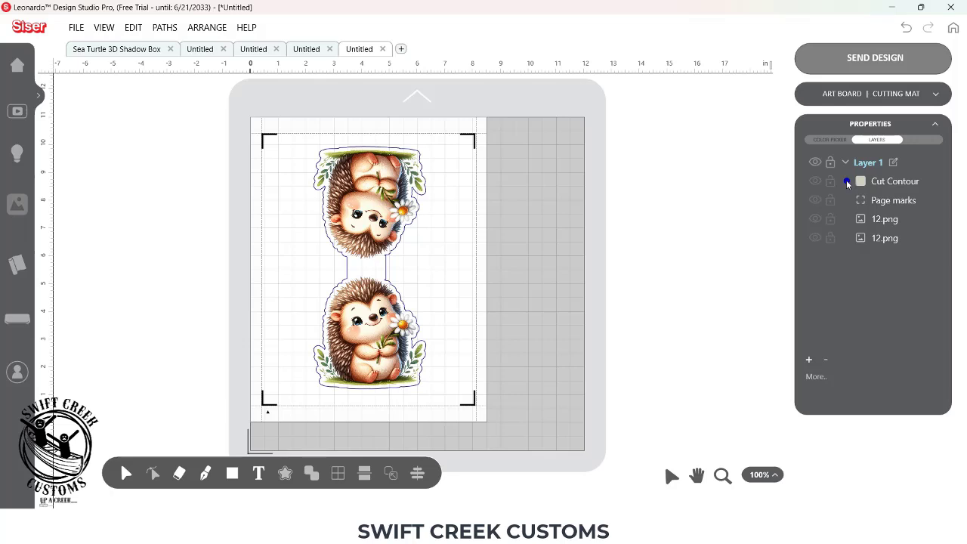
# Switch the welded Cut Contour's line type to Default (Print)
pyautogui.click(848, 183)
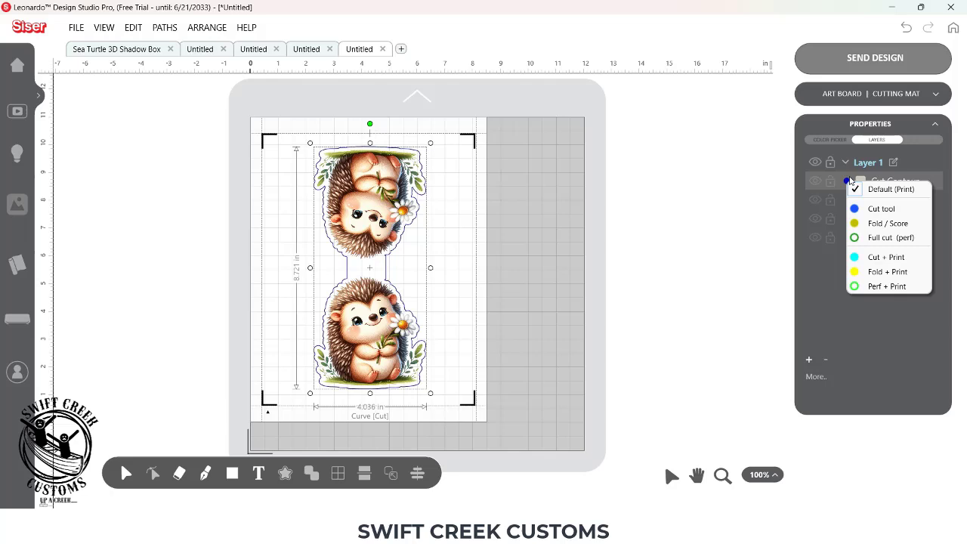
pyautogui.click(883, 190)
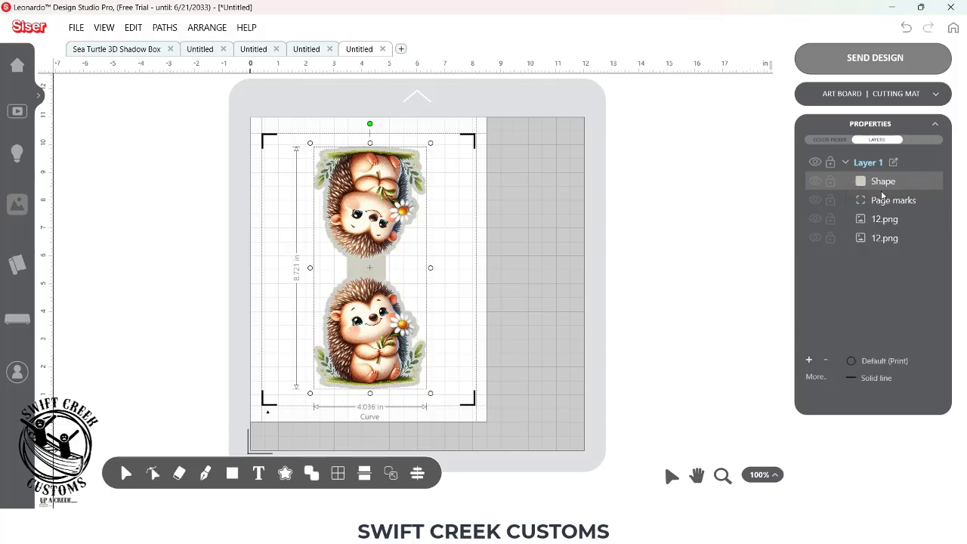
# Build a Print and Cut Logo kiss-cut contour, move it behind the hedgehogs, and start Send Design
pyautogui.click(285, 475)
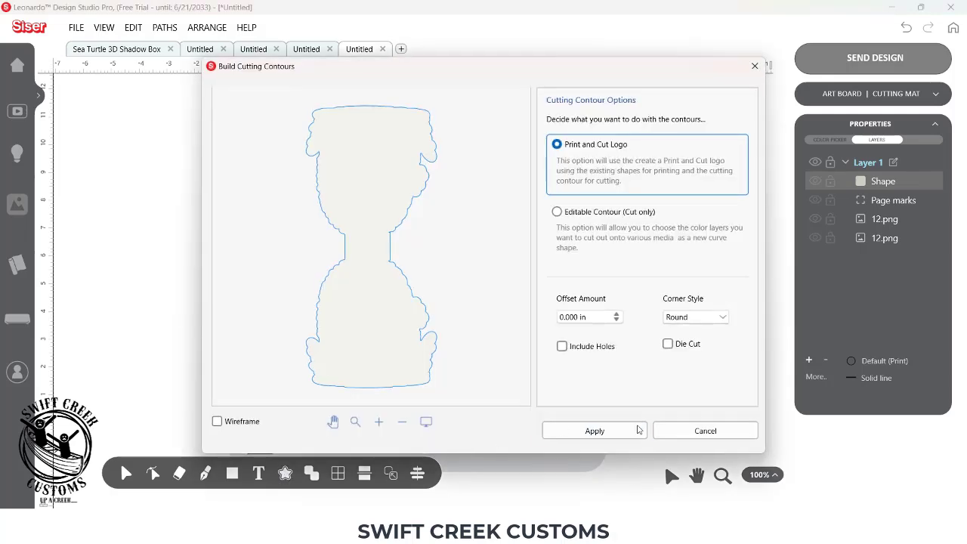
pyautogui.click(624, 431)
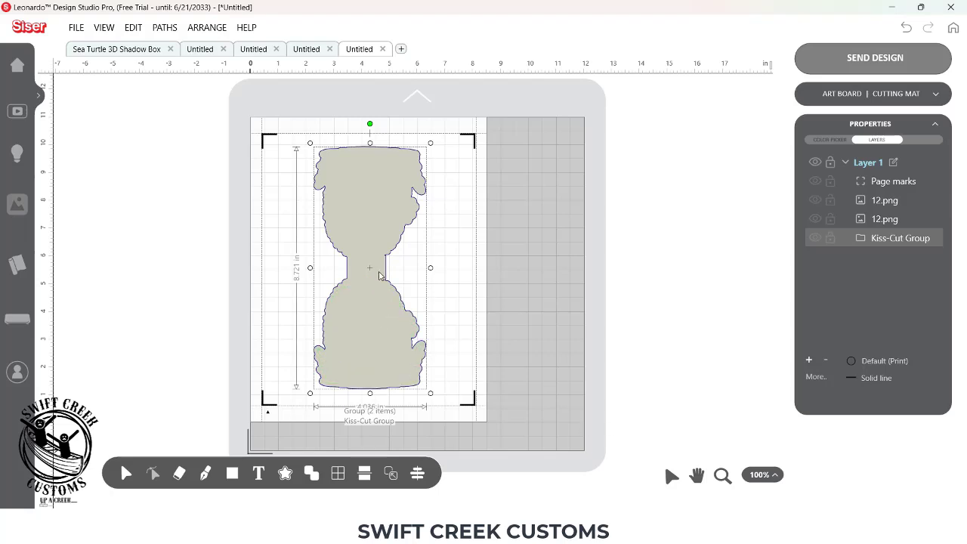
pyautogui.rightClick(387, 265)
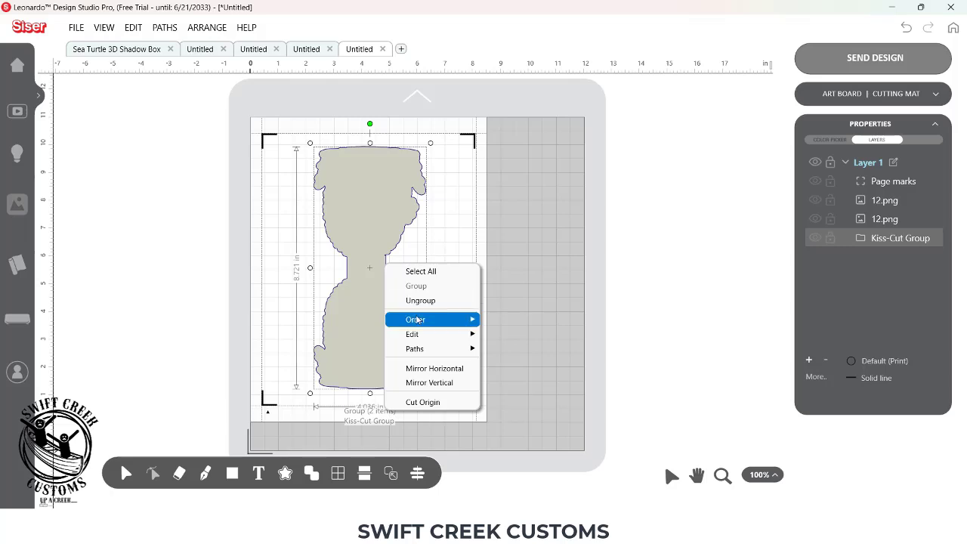
pyautogui.moveTo(476, 323)
pyautogui.click(522, 334)
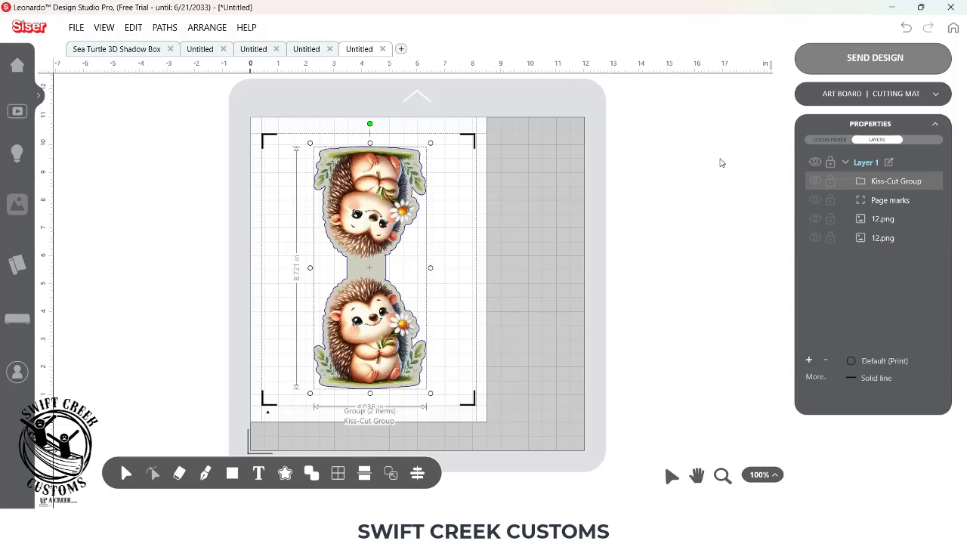
pyautogui.click(851, 62)
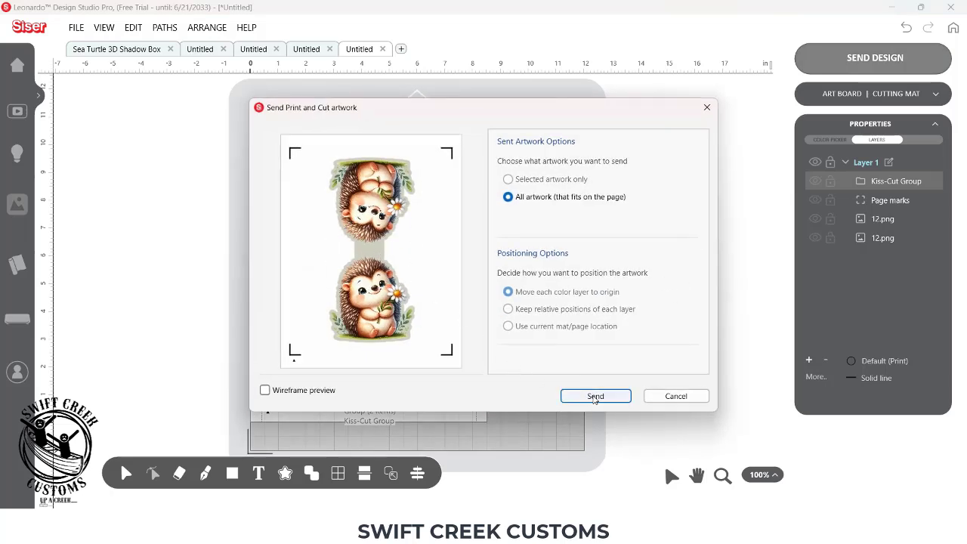
# Send all artwork as print and cut and check the joined 7.634 × 9.740 in cutting contour
pyautogui.click(595, 397)
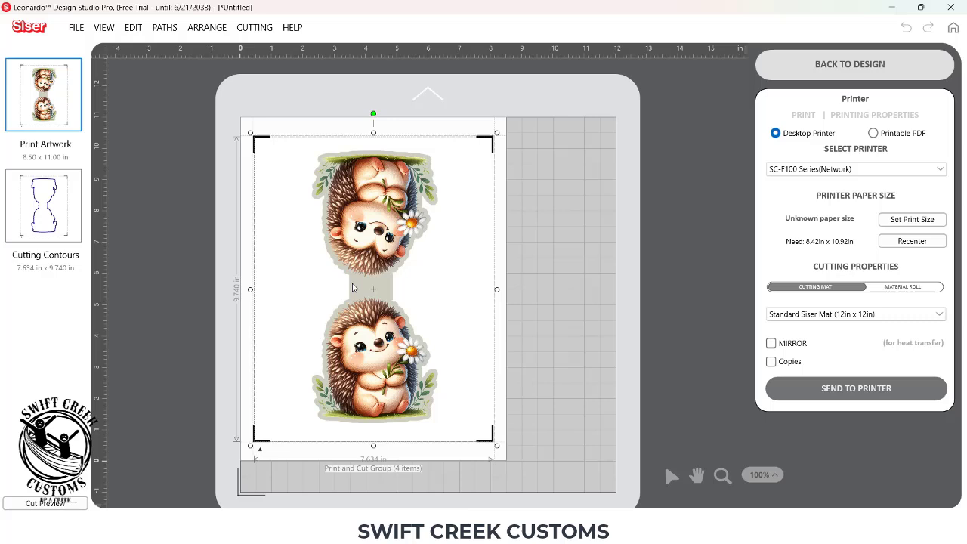
pyautogui.click(47, 221)
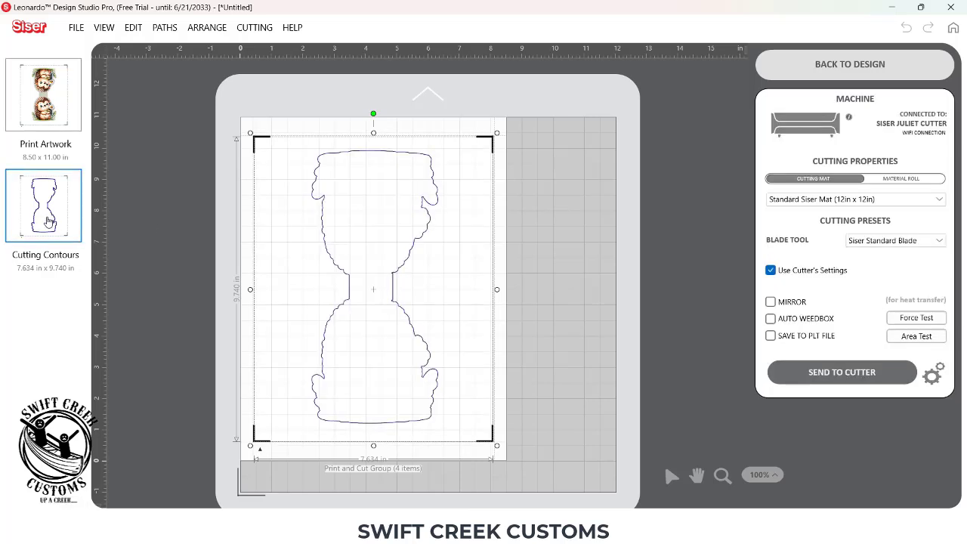